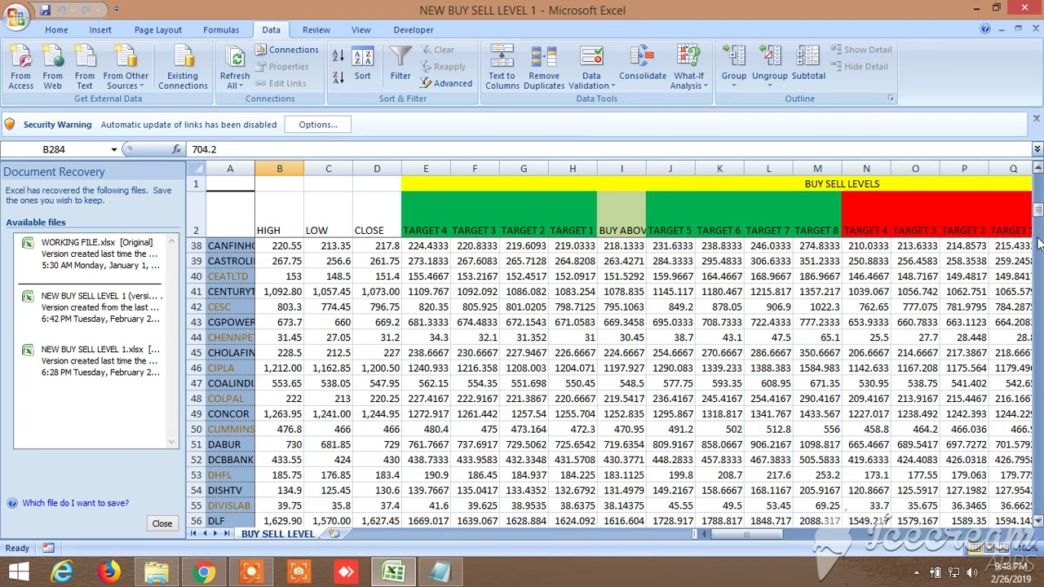
- Turn on AutoFilter for the whole header row 2 of the BUY SELL LEVEL sheet
drag(1038, 214, 1038, 181)
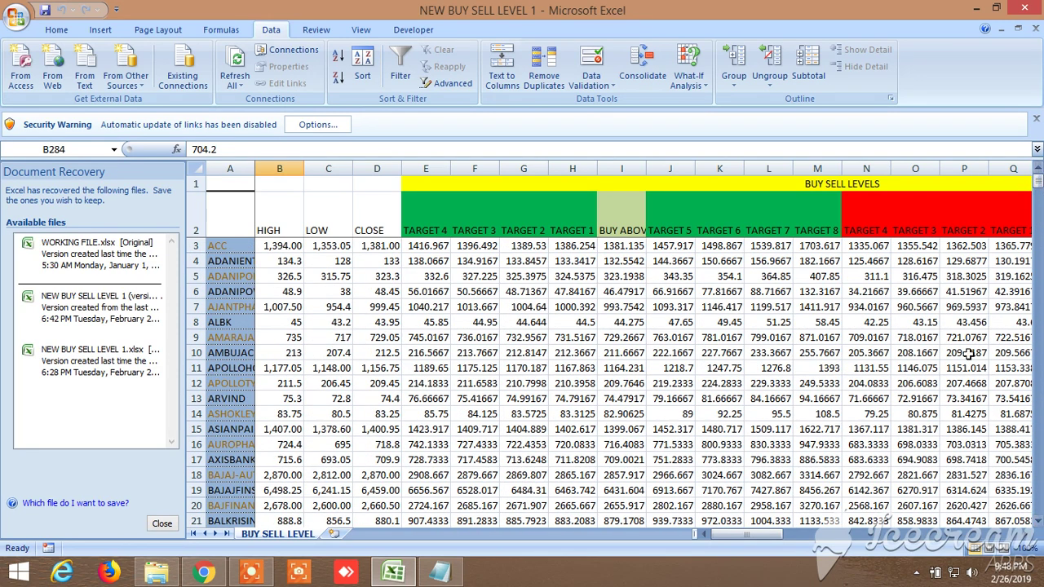
click(189, 218)
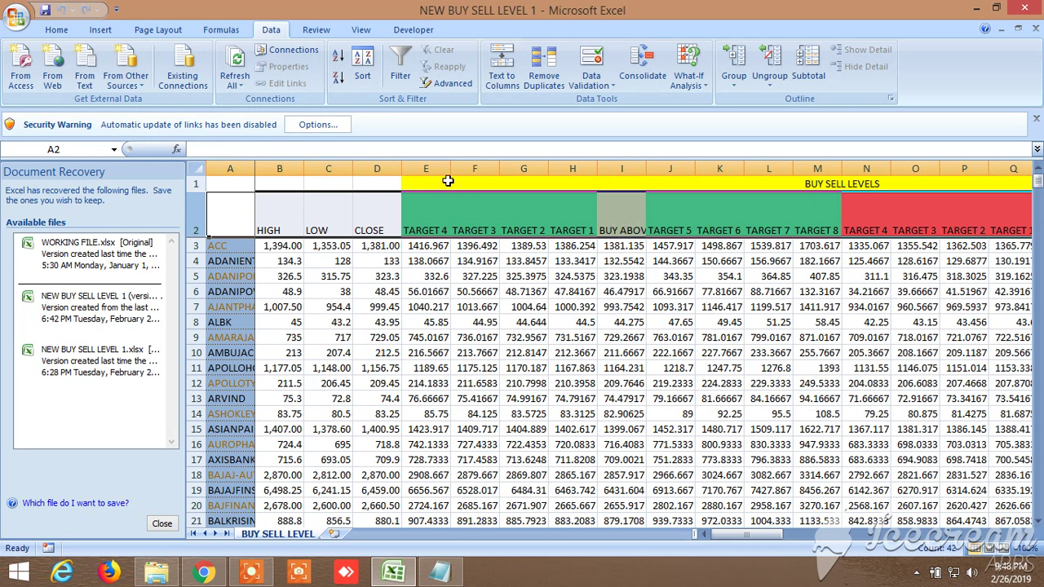
click(401, 73)
scroll(612, 367, right, 10)
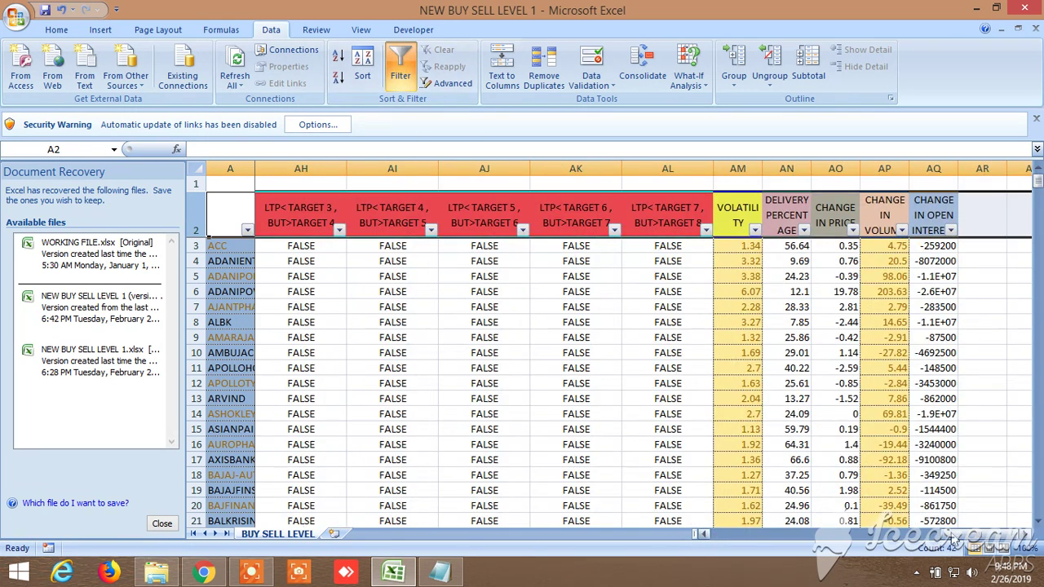
- Filter the CLOSE column to show only rows with values greater than 100
drag(942, 536, 722, 534)
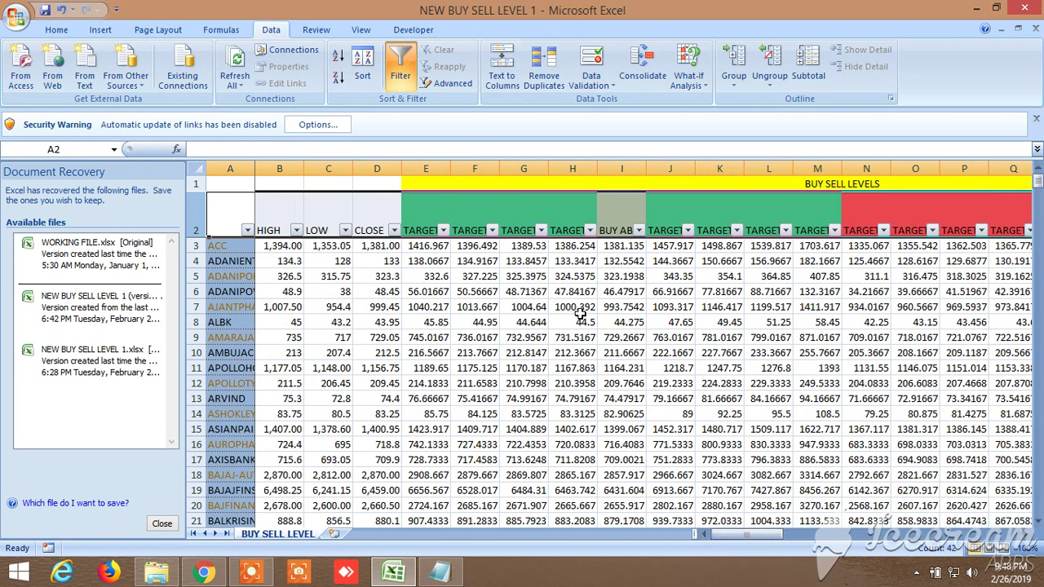
click(395, 230)
mouse_move(322, 334)
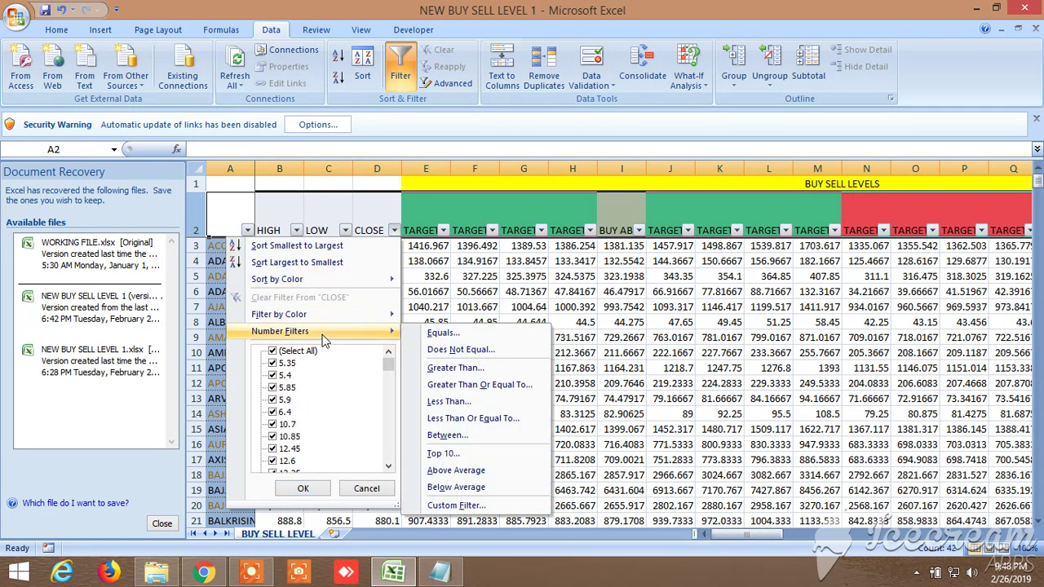
click(455, 369)
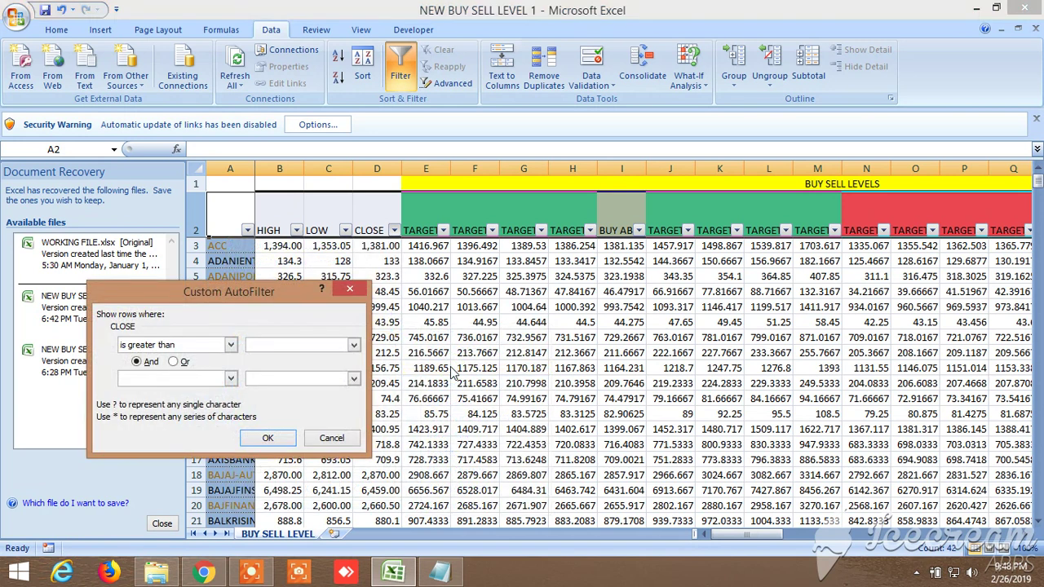
text(00)
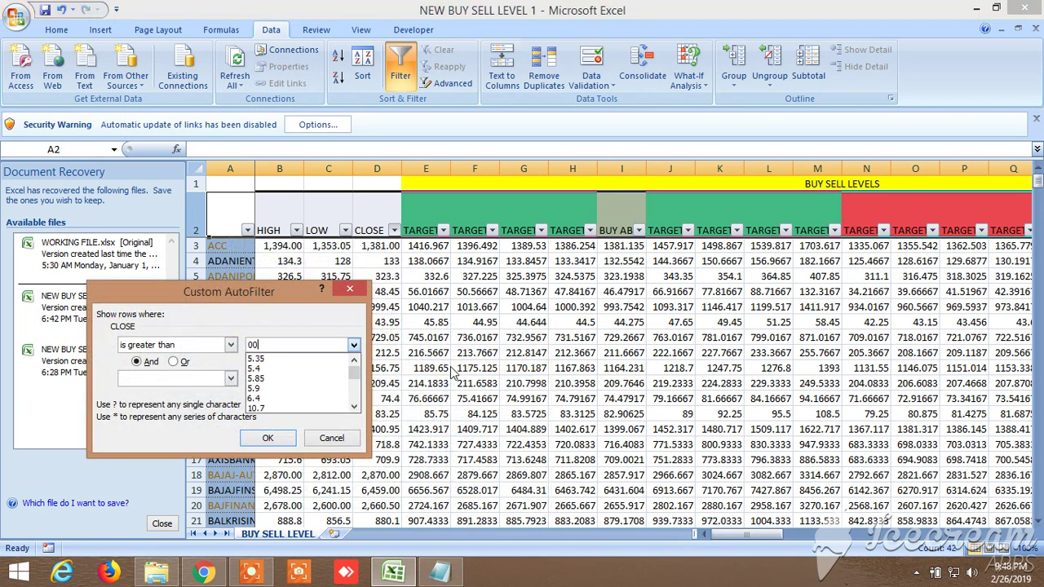
text(1)
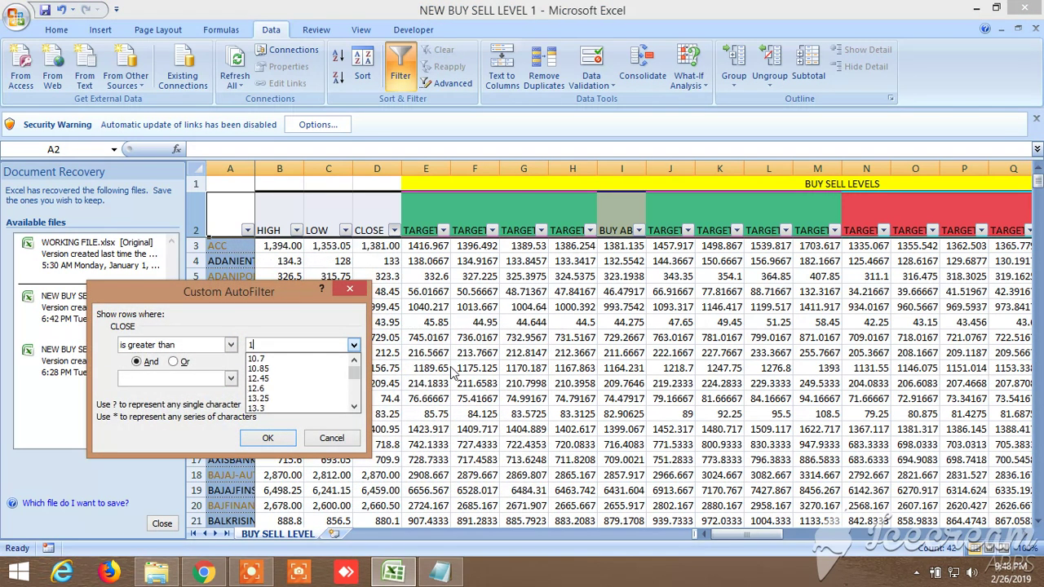
text(00)
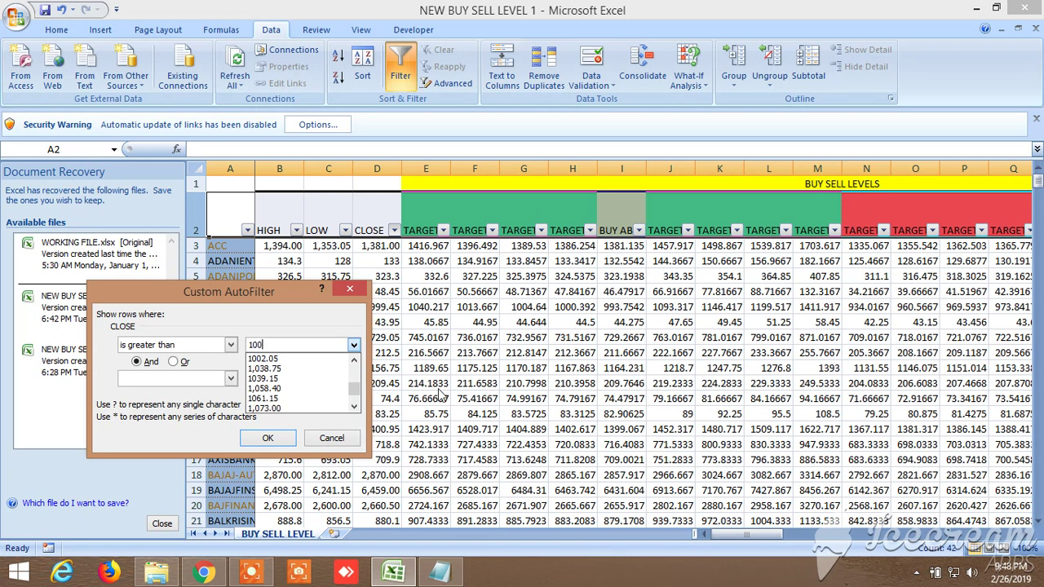
click(262, 438)
click(254, 440)
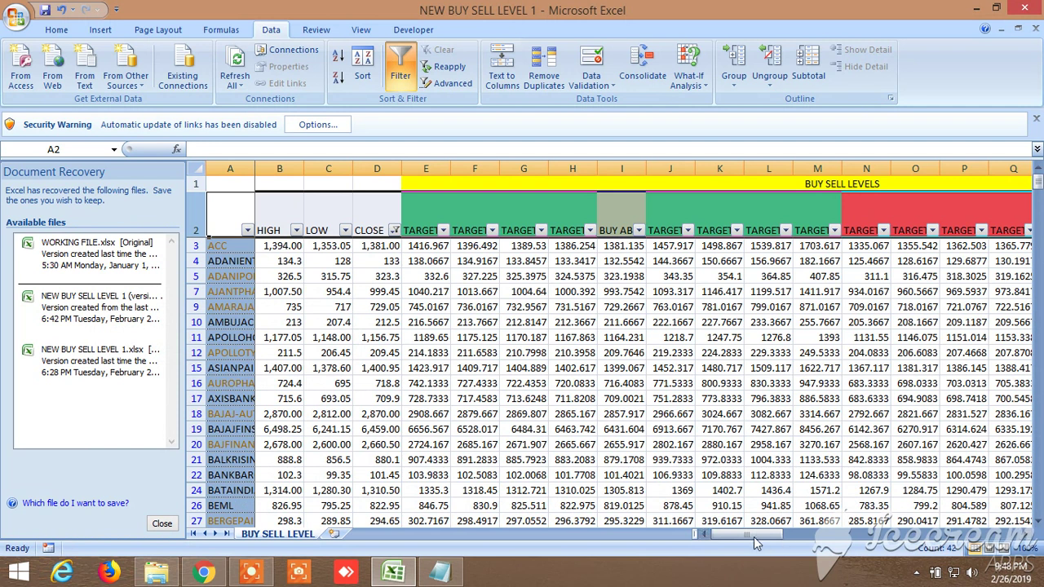
- Filter the VOLATILITY column to show only rows with values greater than 2
drag(751, 536, 804, 537)
click(754, 230)
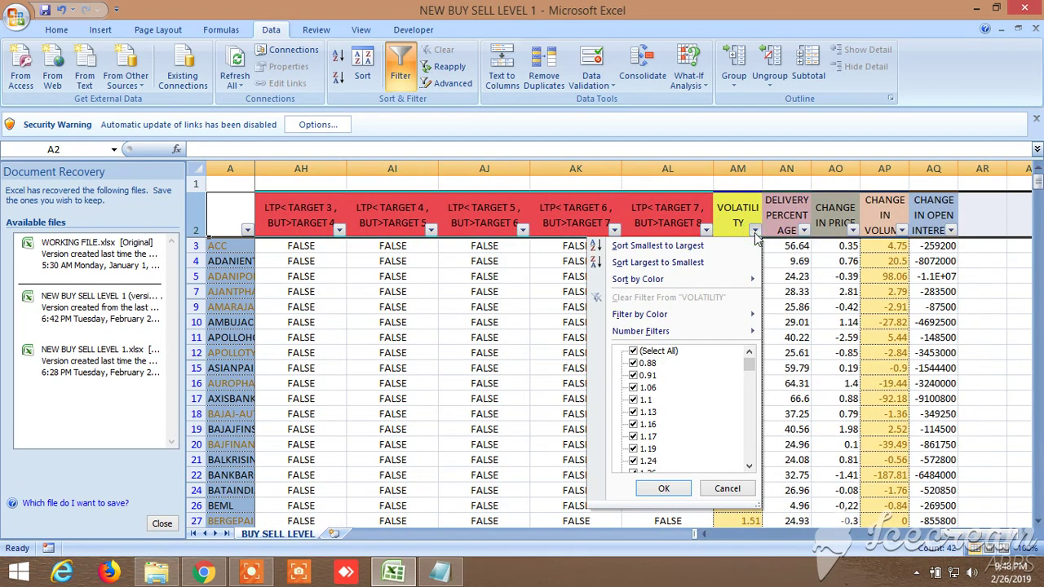
mouse_move(690, 330)
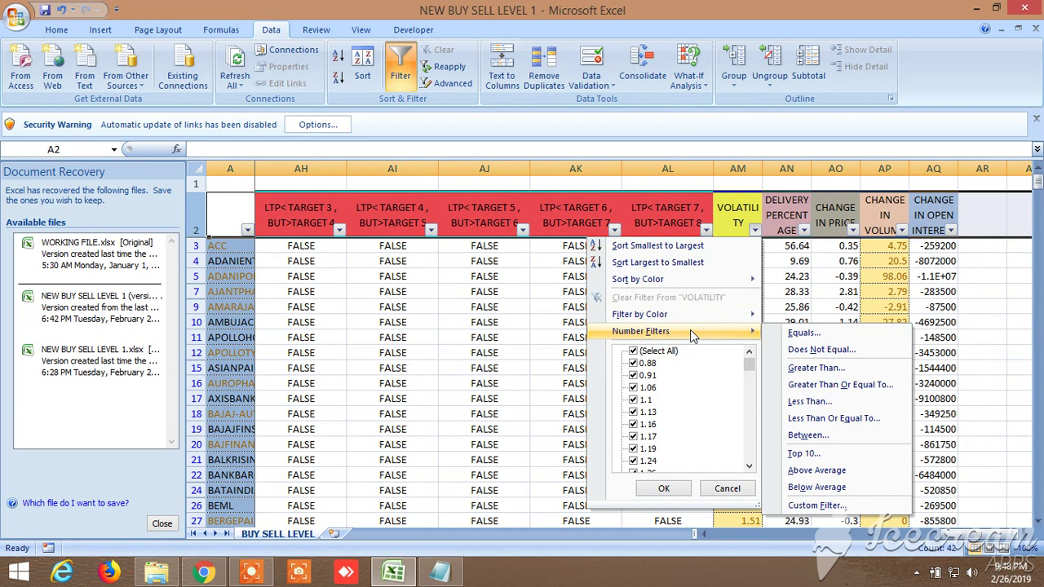
click(806, 367)
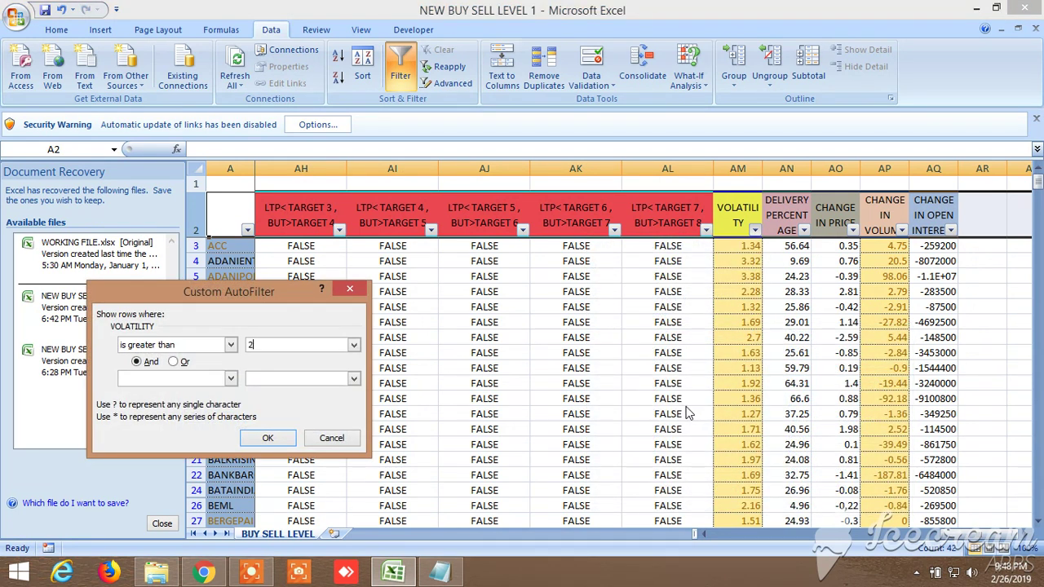
click(267, 438)
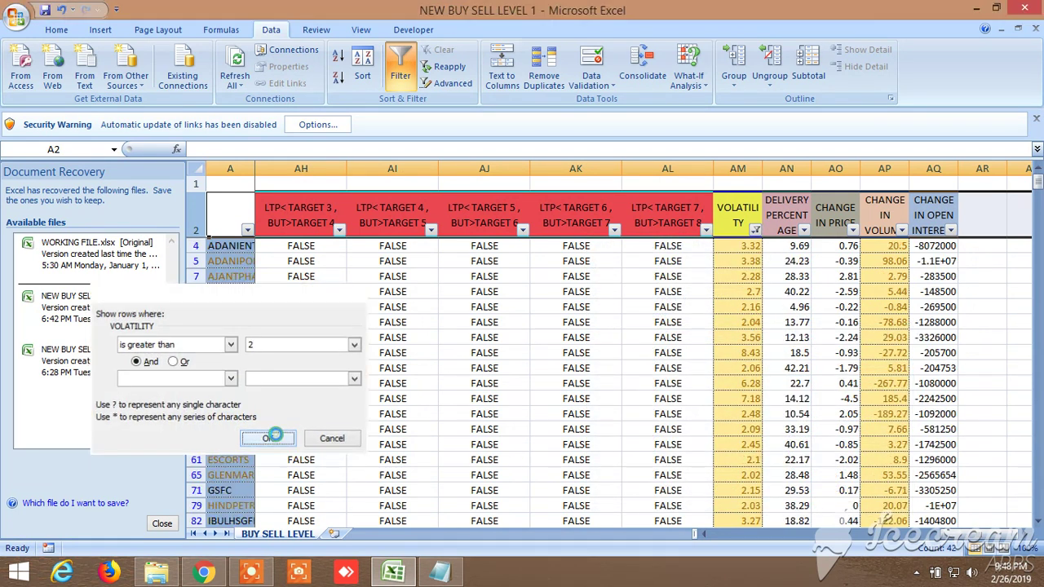
- Filter the DELIVERY PERCENTAGE column with an "is less than or equal to" number condition
click(804, 230)
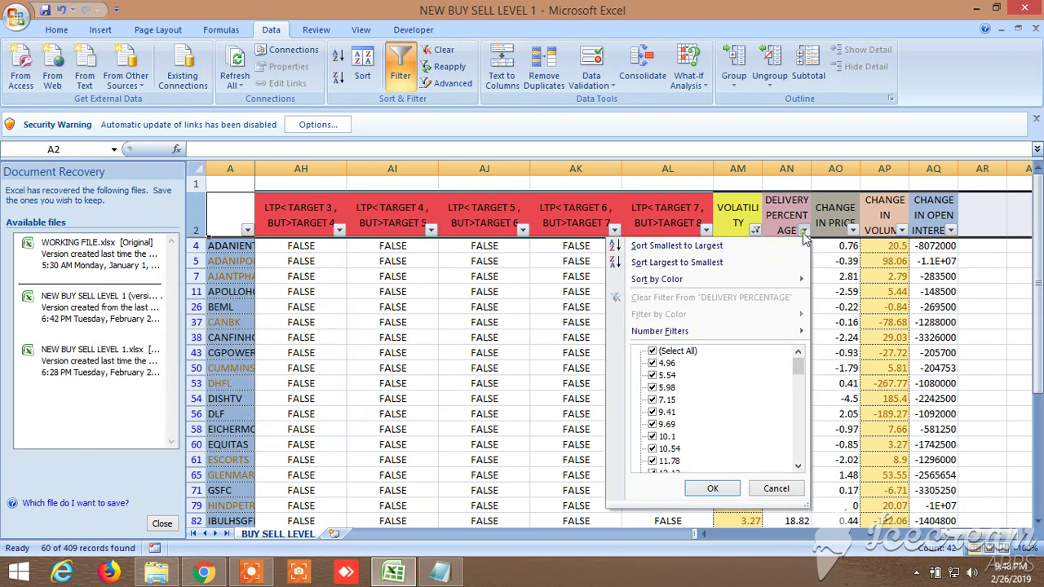
mouse_move(739, 336)
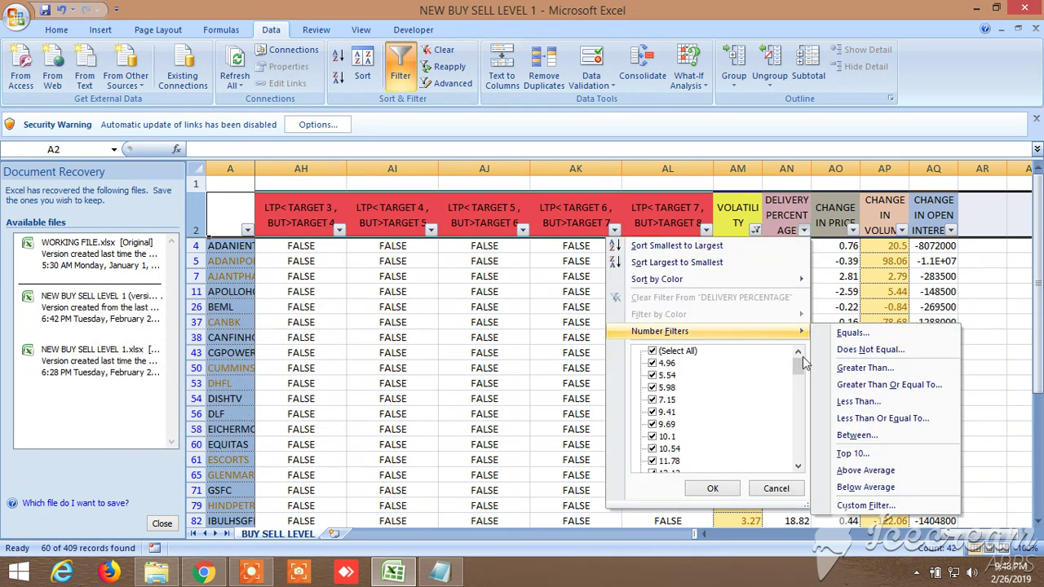
click(881, 419)
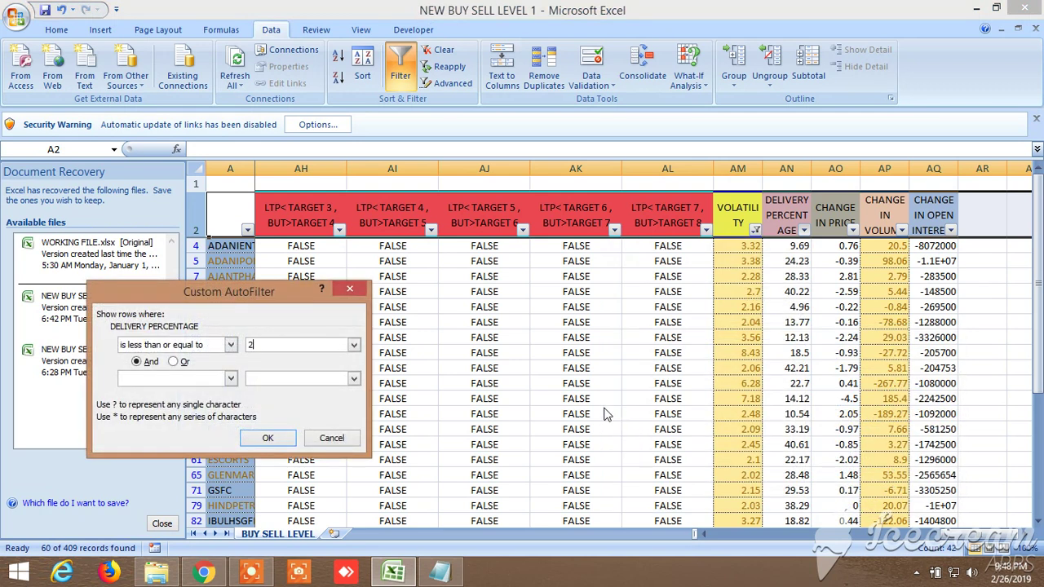
click(278, 439)
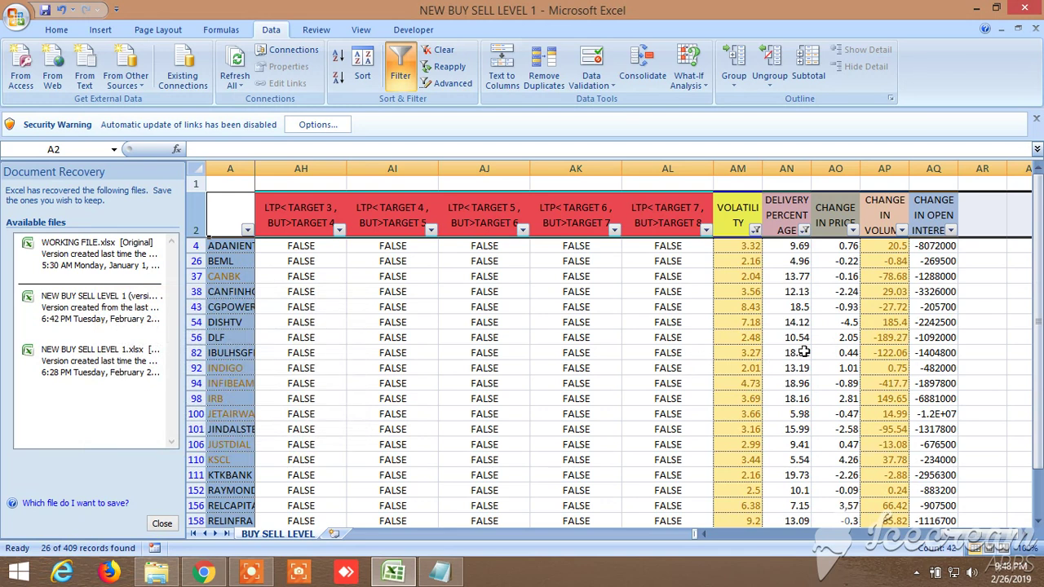
- Filter the CHANGE IN PRICE column to show only rows with values greater than 0
scroll(831, 322, down, 5)
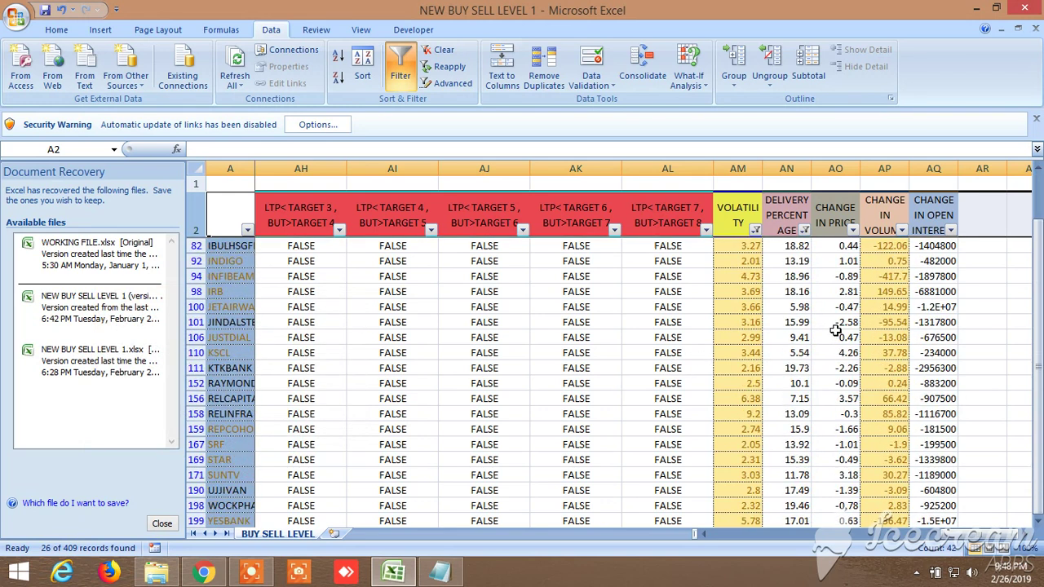
scroll(830, 341, up, 4)
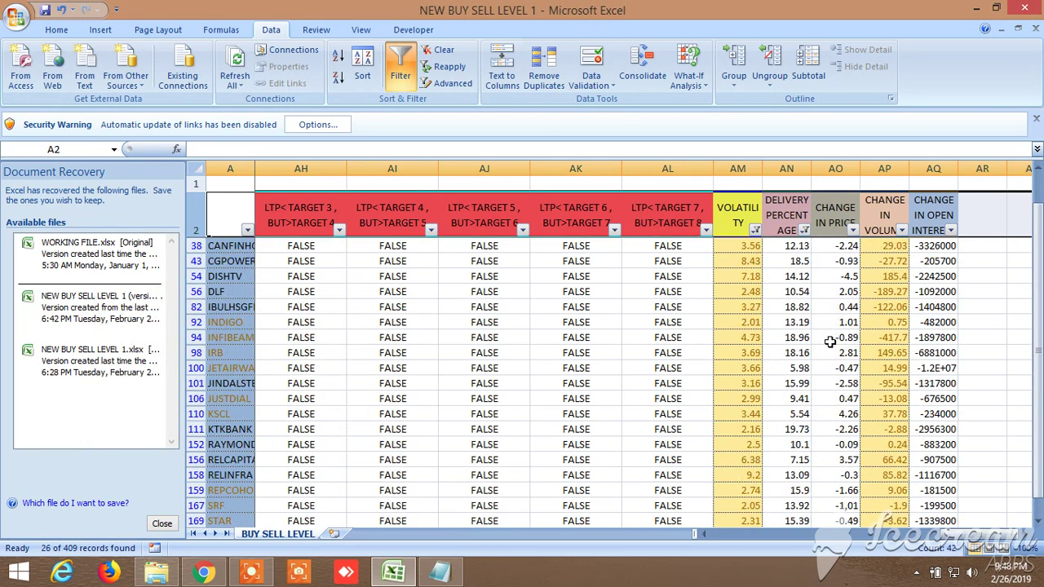
scroll(830, 341, up, 1)
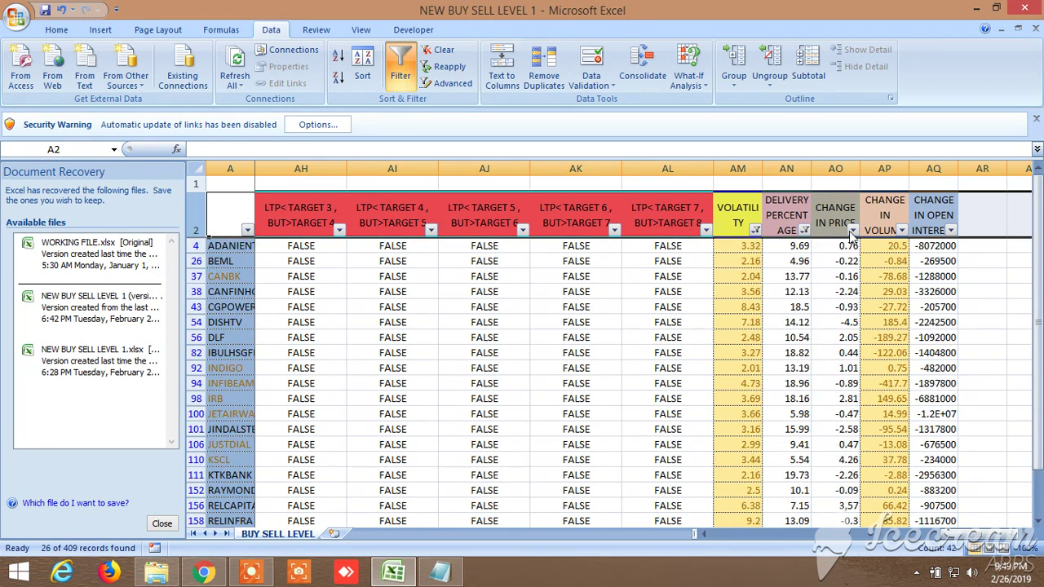
click(851, 230)
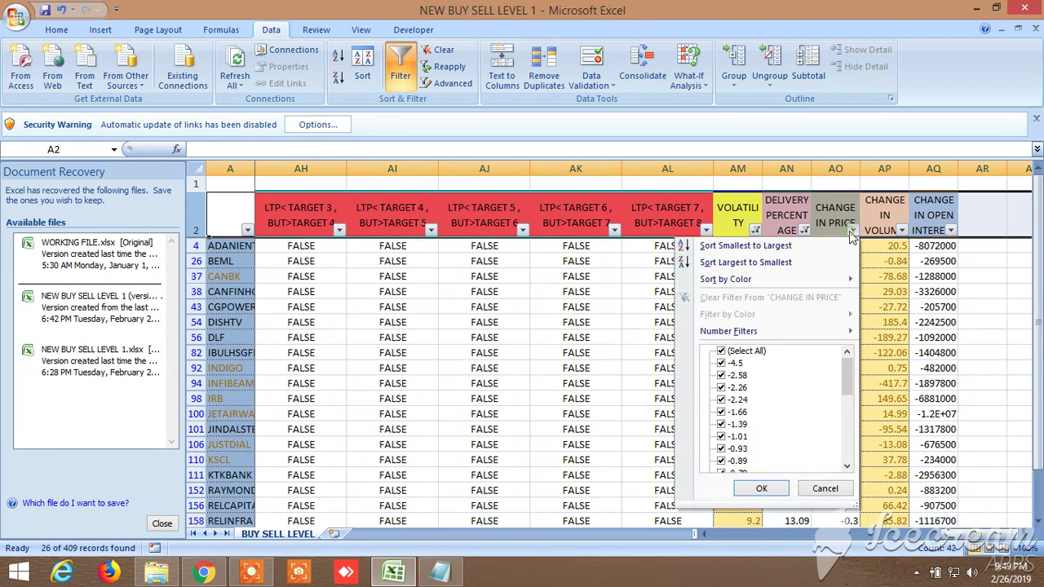
mouse_move(804, 332)
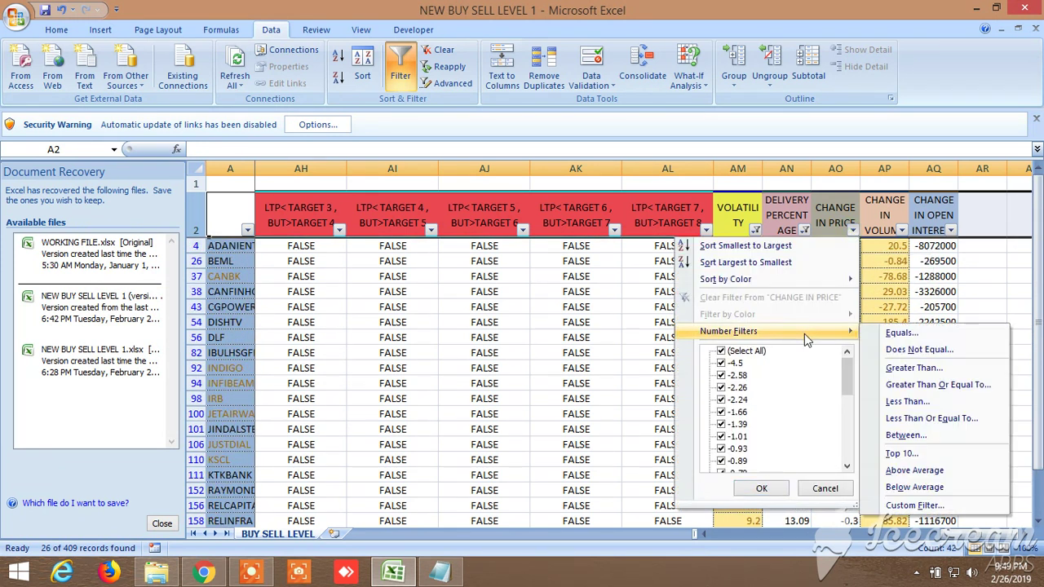
click(912, 375)
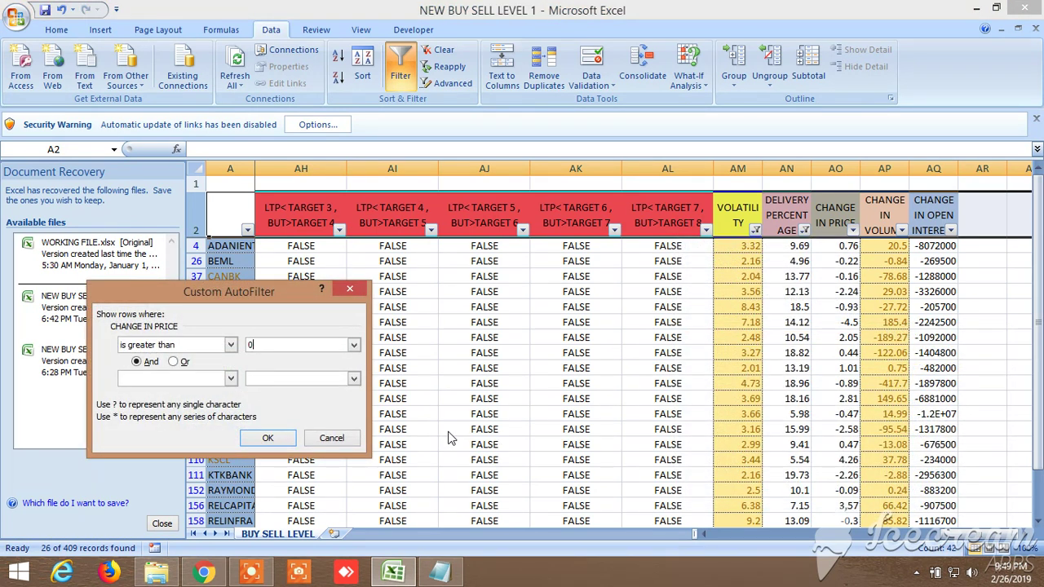
click(269, 438)
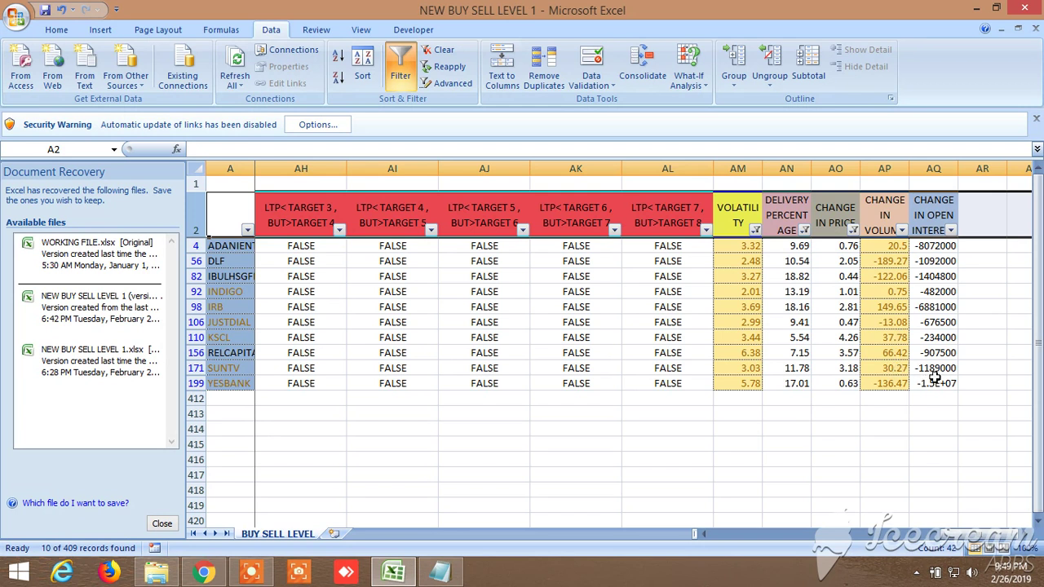
- Filter the CHANGE IN VOLUME column to show only rows with values greater than 0
click(902, 231)
mouse_move(812, 334)
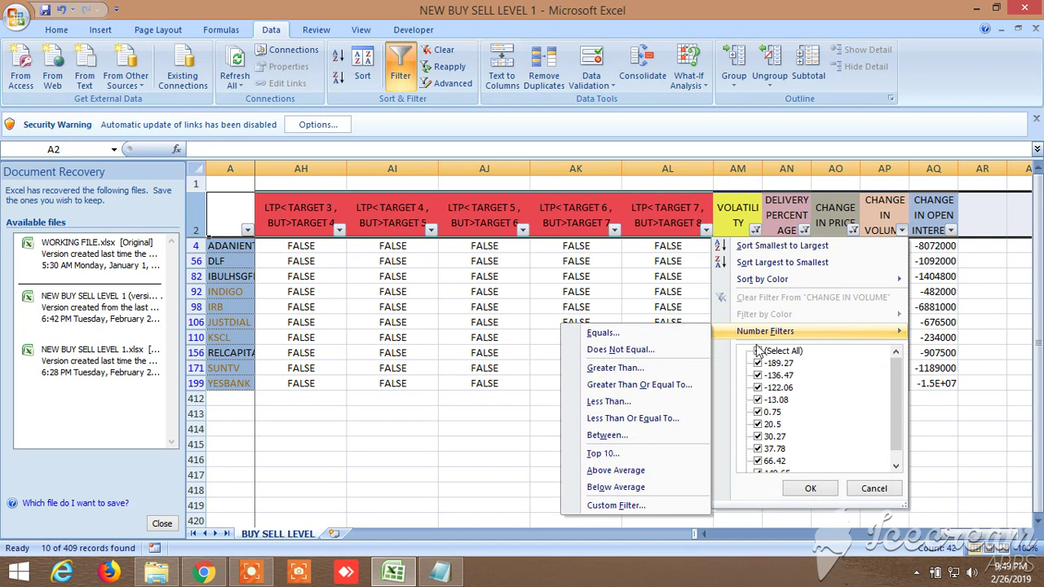
click(615, 368)
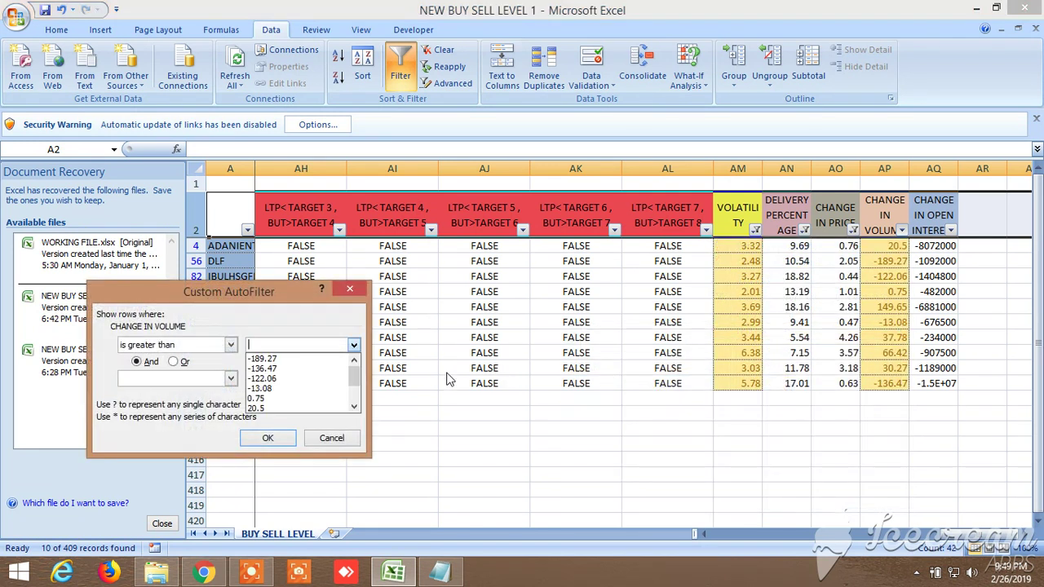
text(0)
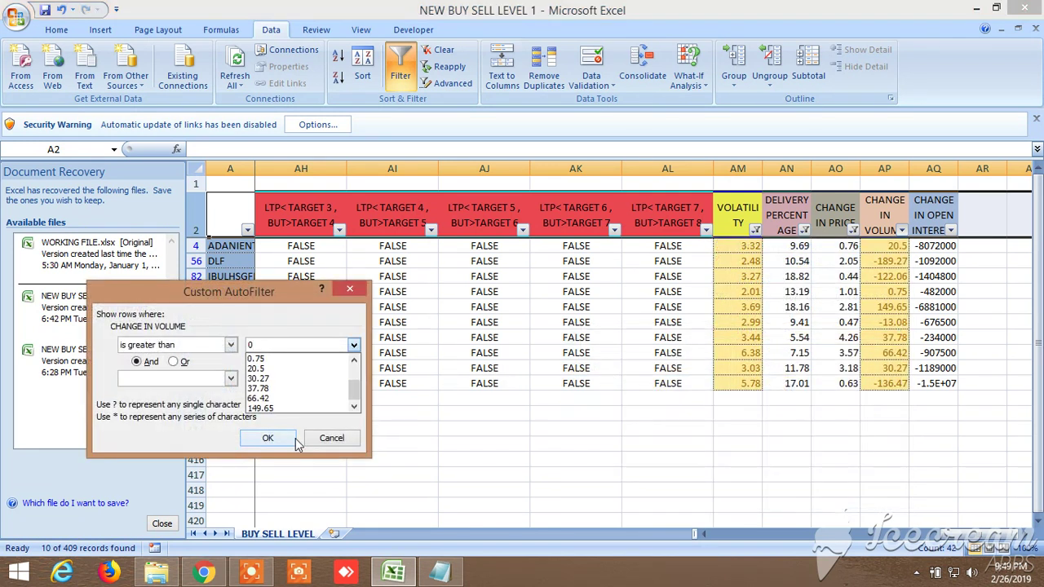
click(269, 438)
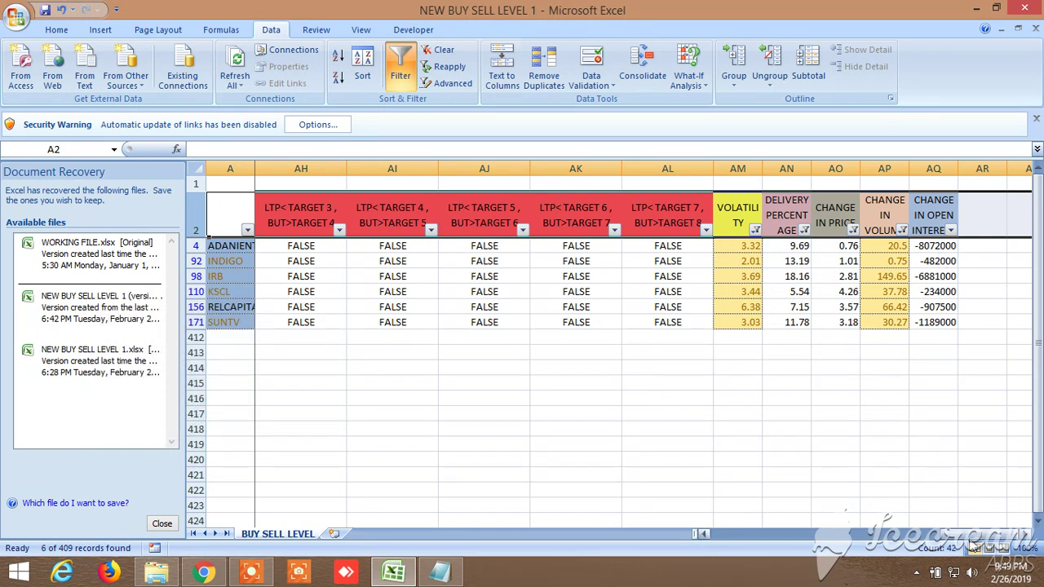
- Examine the BUY ABOVE level and the green TARGET 1 to TARGET 5 columns for the filtered stocks
scroll(897, 540, left, 5)
scroll(898, 540, left, 10)
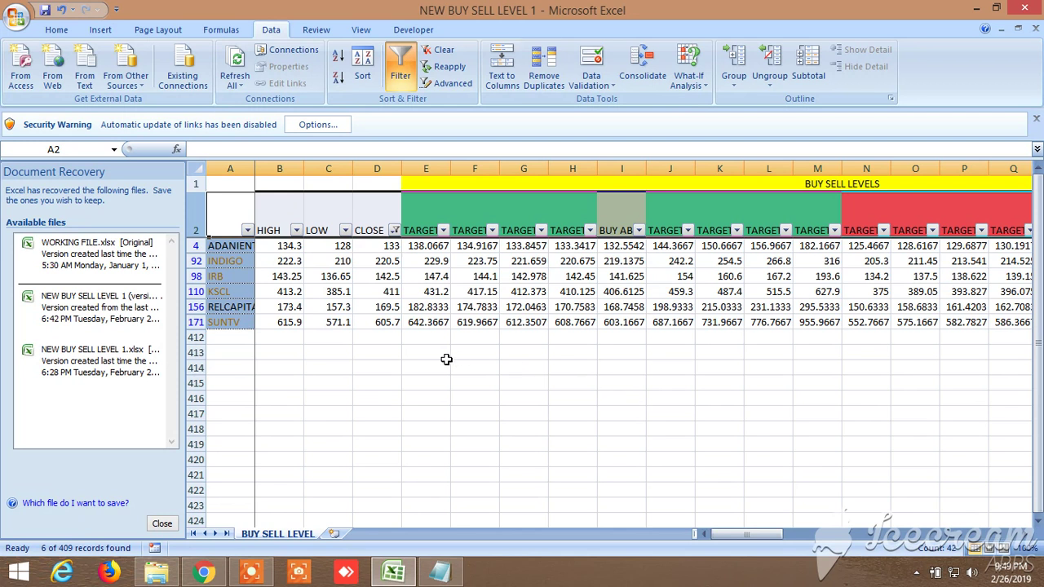
click(620, 219)
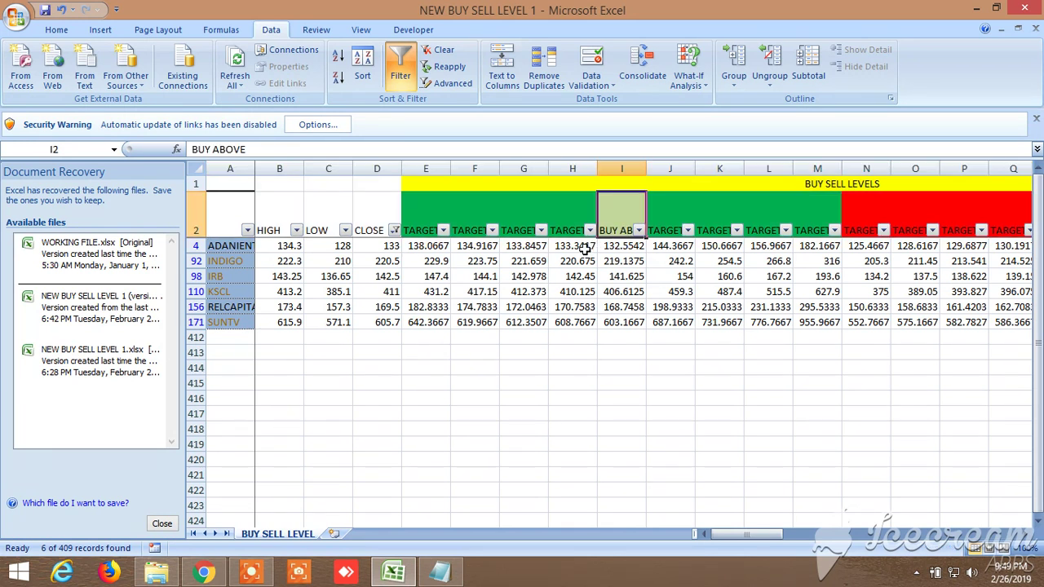
click(574, 226)
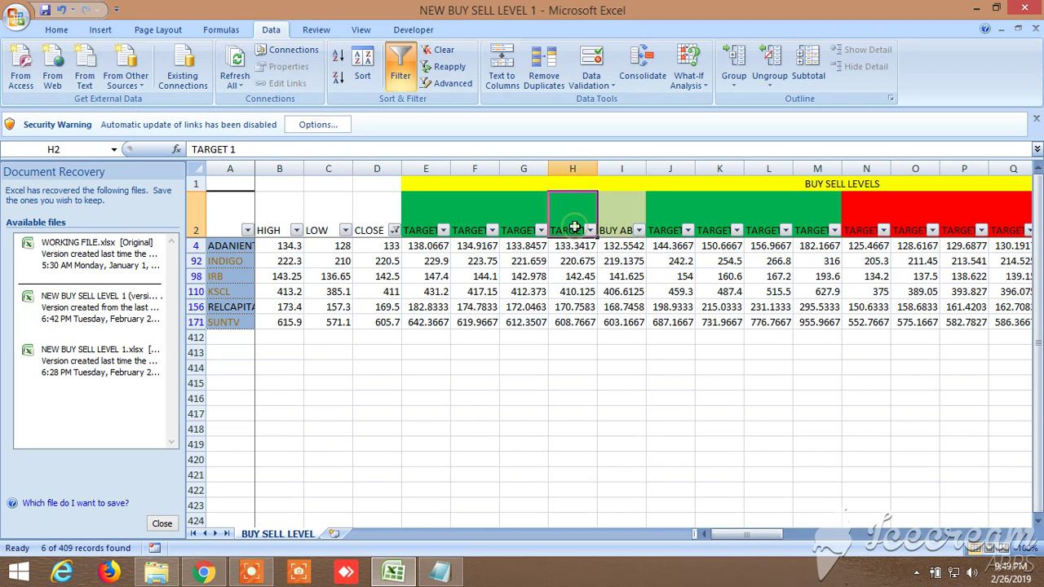
click(533, 222)
click(482, 219)
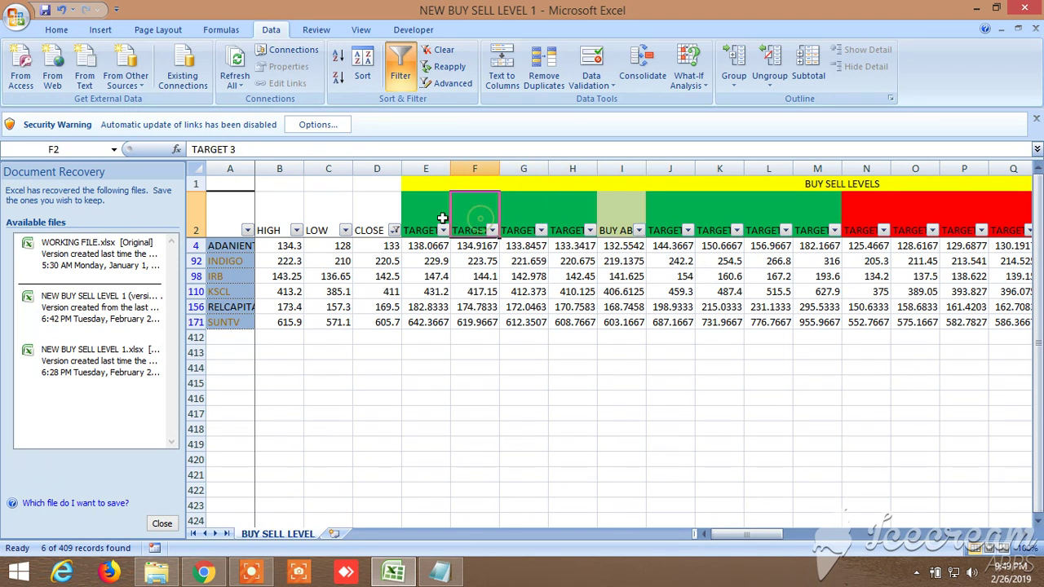
click(432, 215)
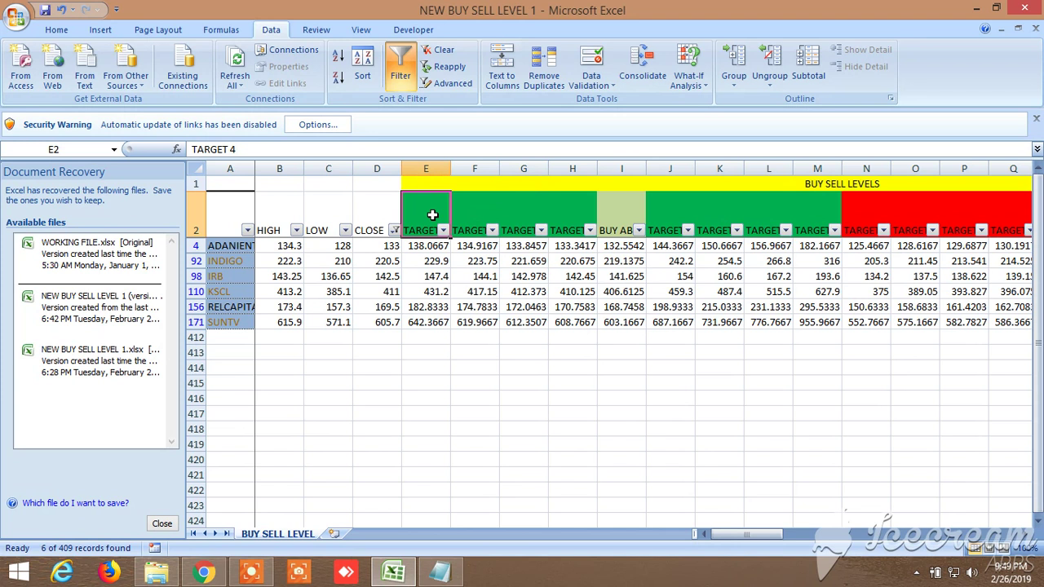
click(678, 210)
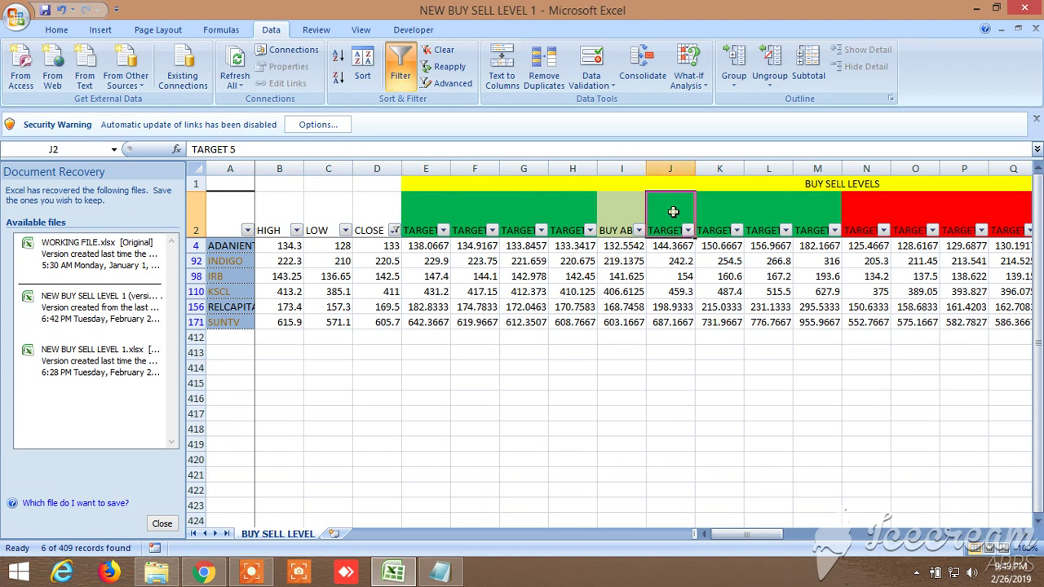
- Examine the green TARGET 6, TARGET 7 and TARGET 8 columns for the filtered stocks
click(718, 212)
click(767, 216)
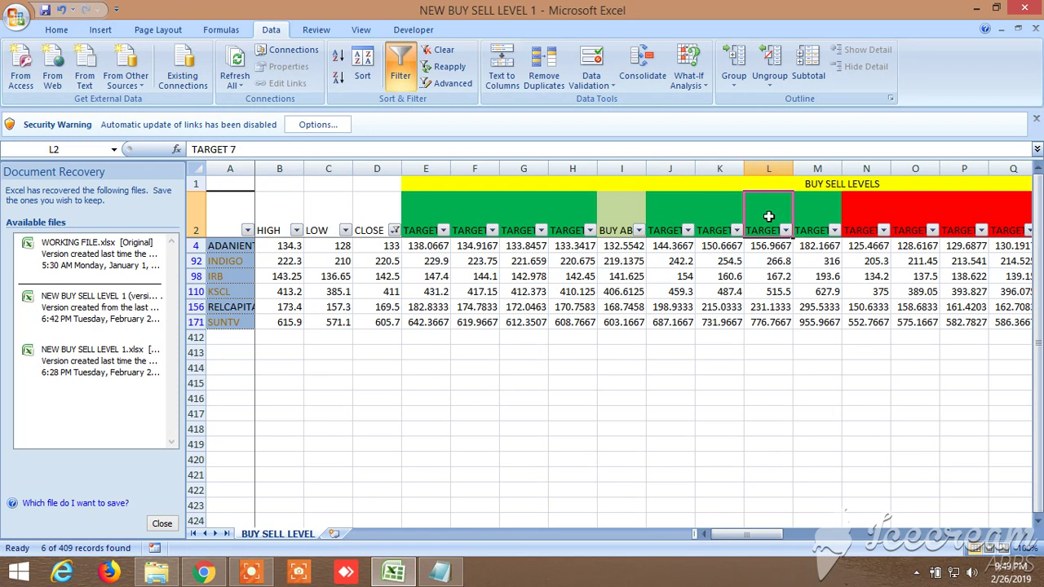
click(823, 215)
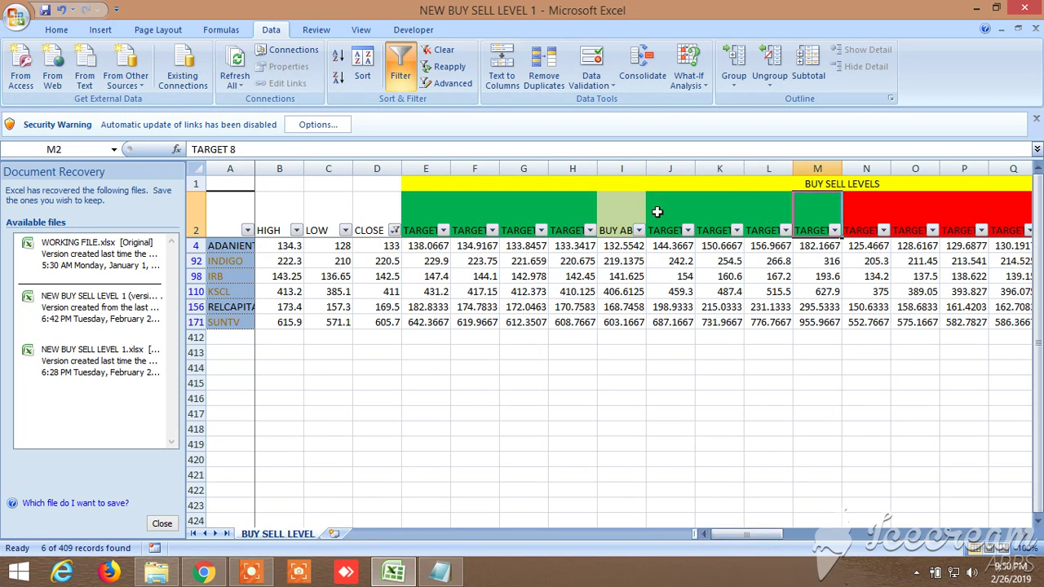
- Examine the SELL BELOW level and the red TARGET 1 to TARGET 7 columns for the filtered stocks
drag(759, 535, 837, 540)
click(624, 213)
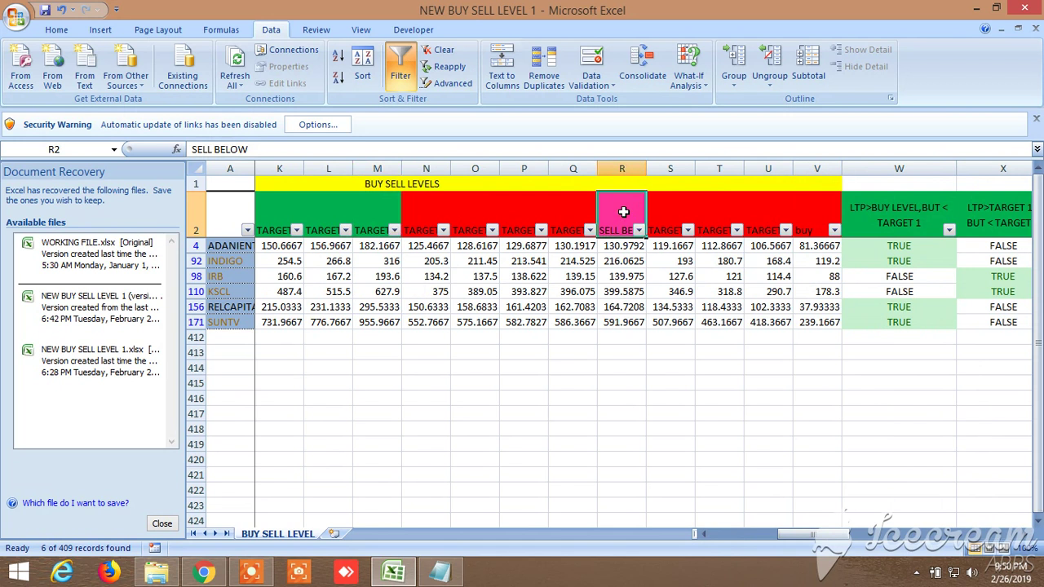
click(568, 211)
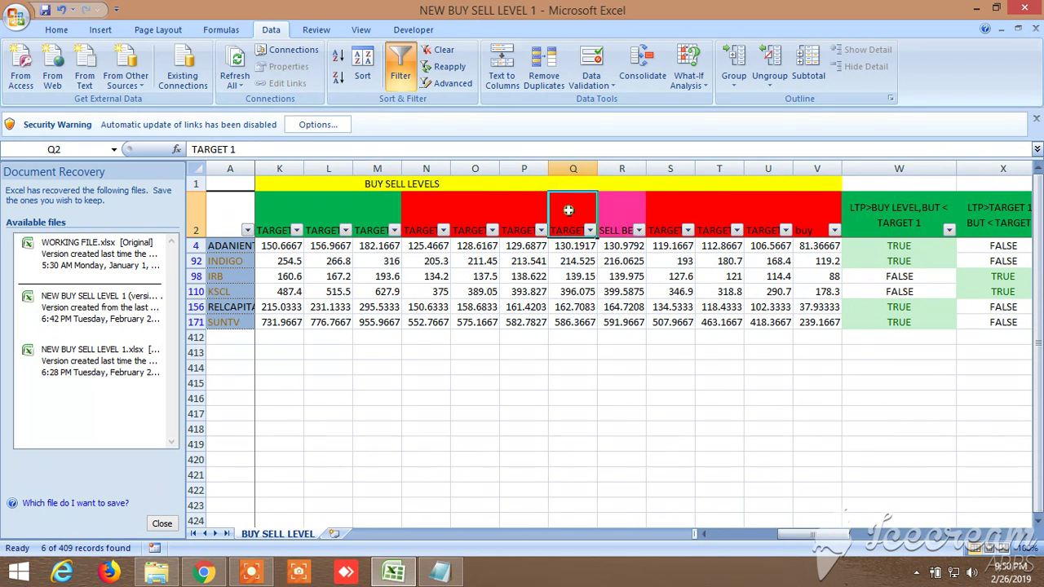
click(509, 212)
click(473, 216)
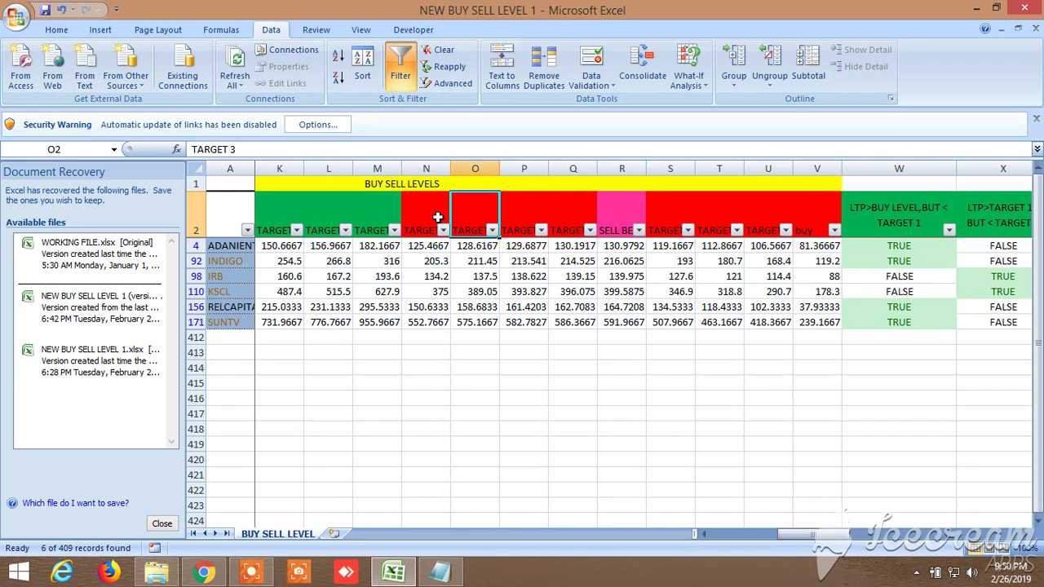
click(435, 215)
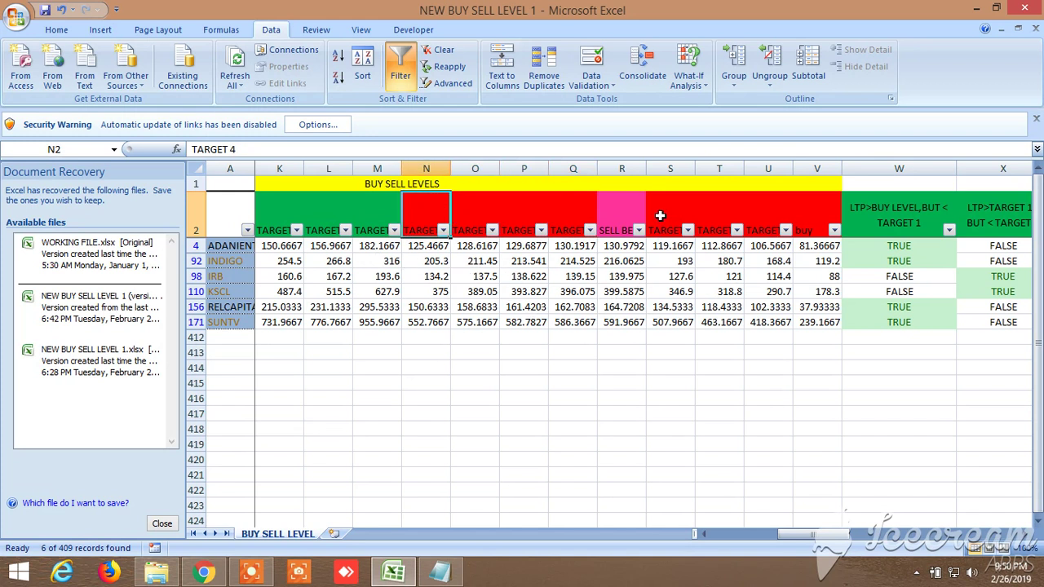
click(660, 216)
click(709, 215)
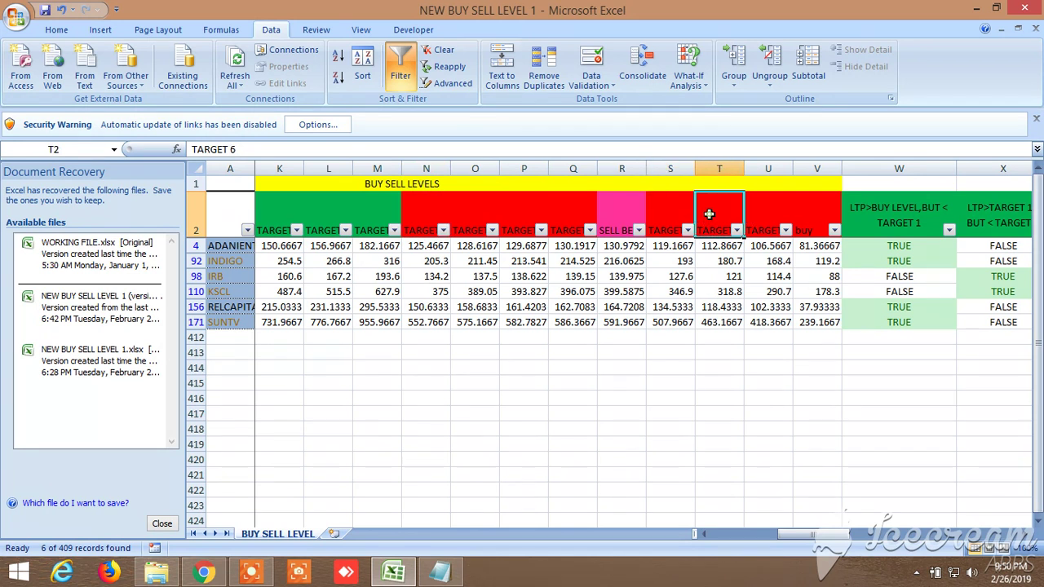
click(773, 214)
- Rename the last red column's header in V2 as "Target 8" and save the workbook
click(805, 213)
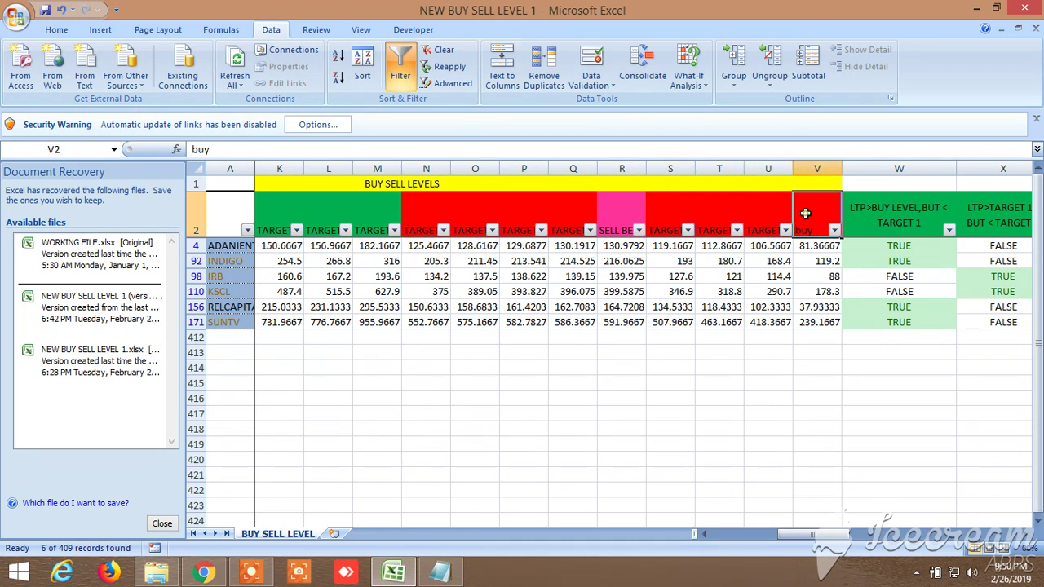
click(234, 152)
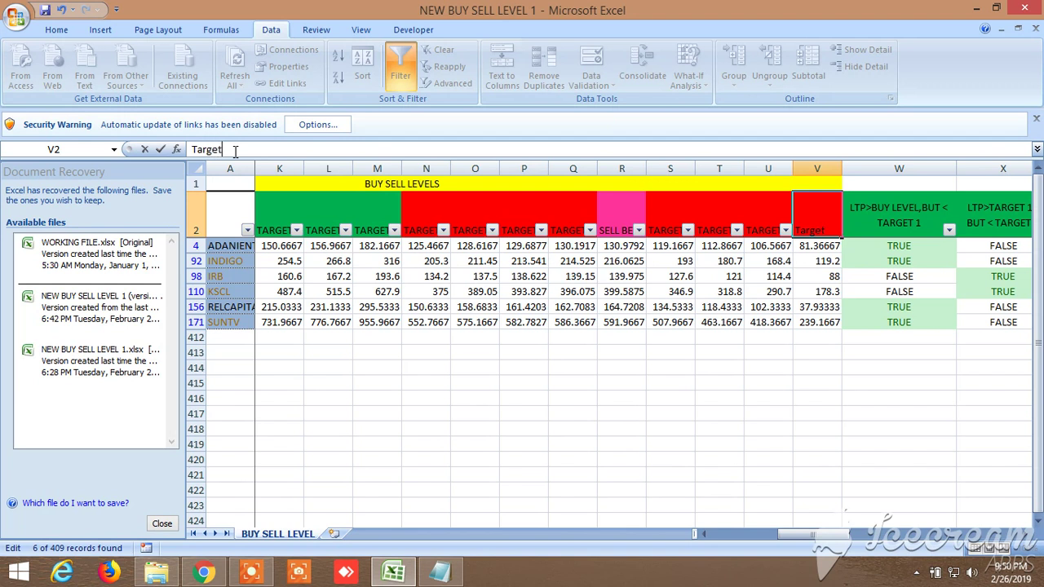
click(581, 427)
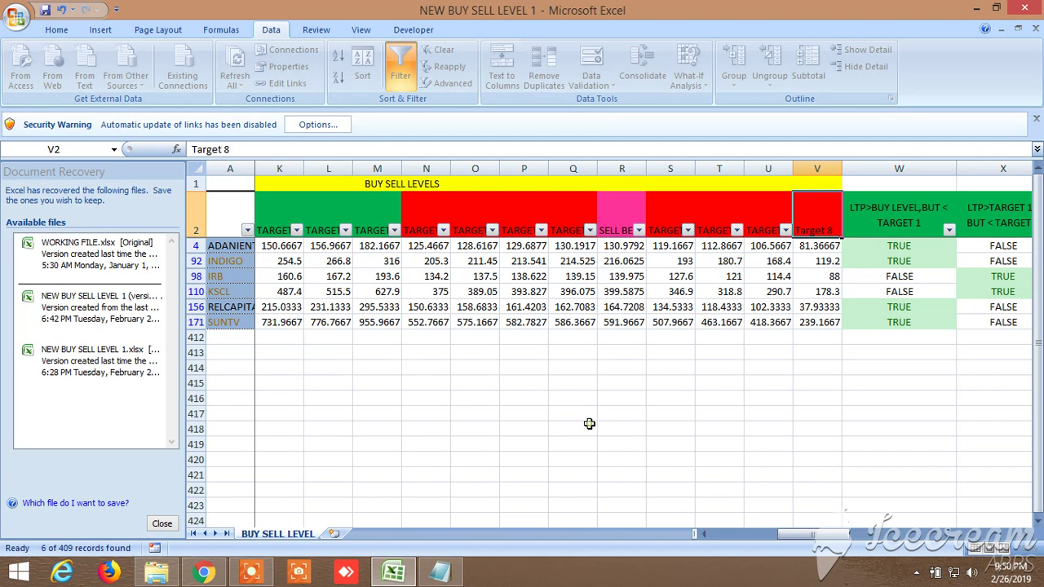
click(45, 10)
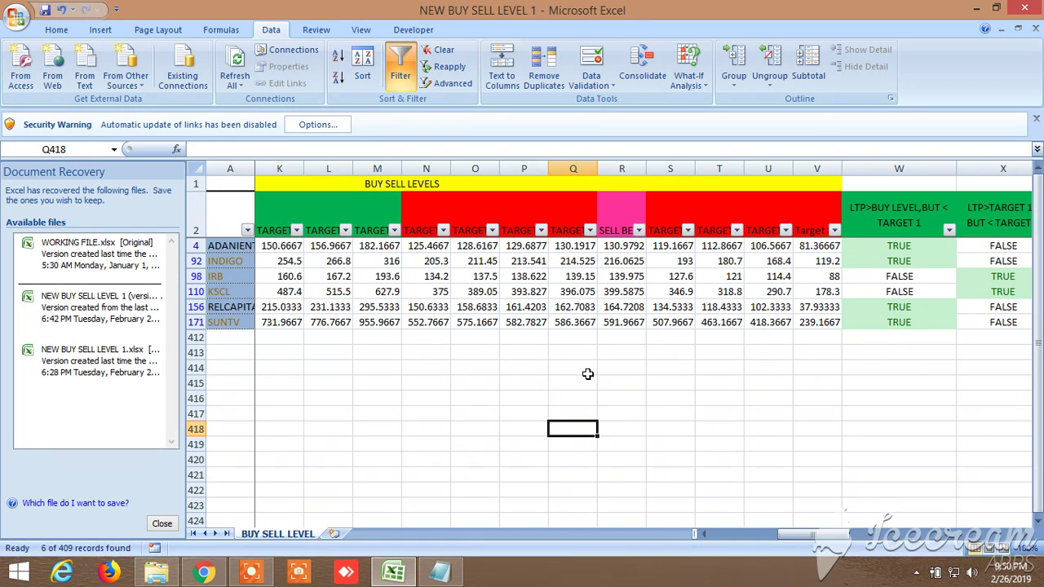
- Turn off filtering on the sheet so that all rows are listed again
drag(829, 537, 875, 540)
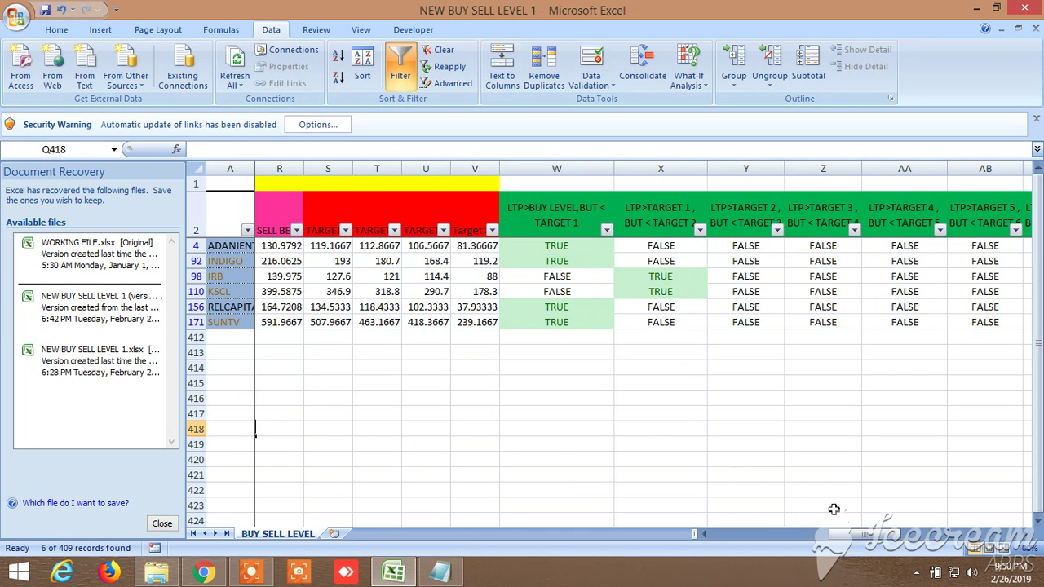
drag(850, 542, 714, 533)
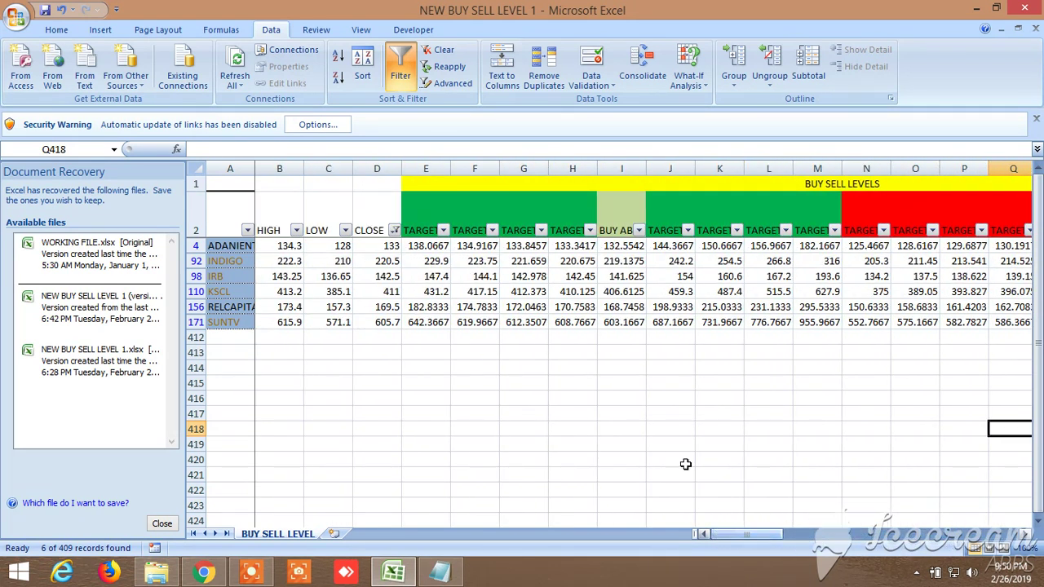
click(400, 71)
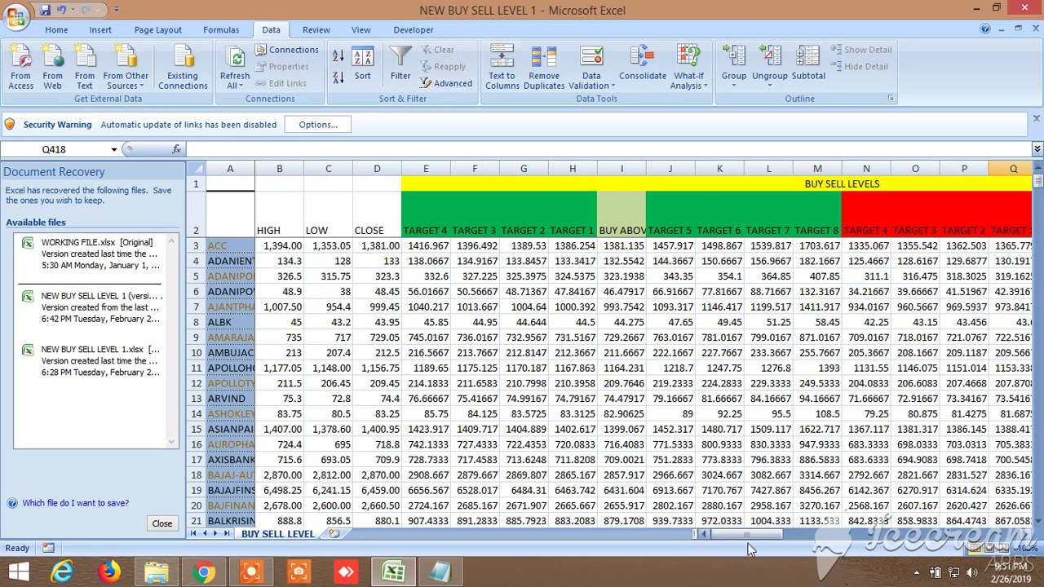
drag(747, 541, 909, 543)
key(Down)
key(Down)
key(Down)
key(Down)
key(Down)
key(Down)
key(Down)
key(Down)
key(Down)
key(Down)
key(Down)
key(Down)
key(Down)
key(Down)
key(Down)
key(Down)
key(Down)
key(Down)
key(Down)
key(Down)
key(Down)
key(Down)
key(Down)
key(Down)
key(Down)
key(Down)
key(Down)
key(Down)
key(Down)
key(Down)
key(Down)
key(Down)
key(Down)
key(Down)
key(Down)
key(Down)
key(Down)
key(Down)
key(Down)
key(Down)
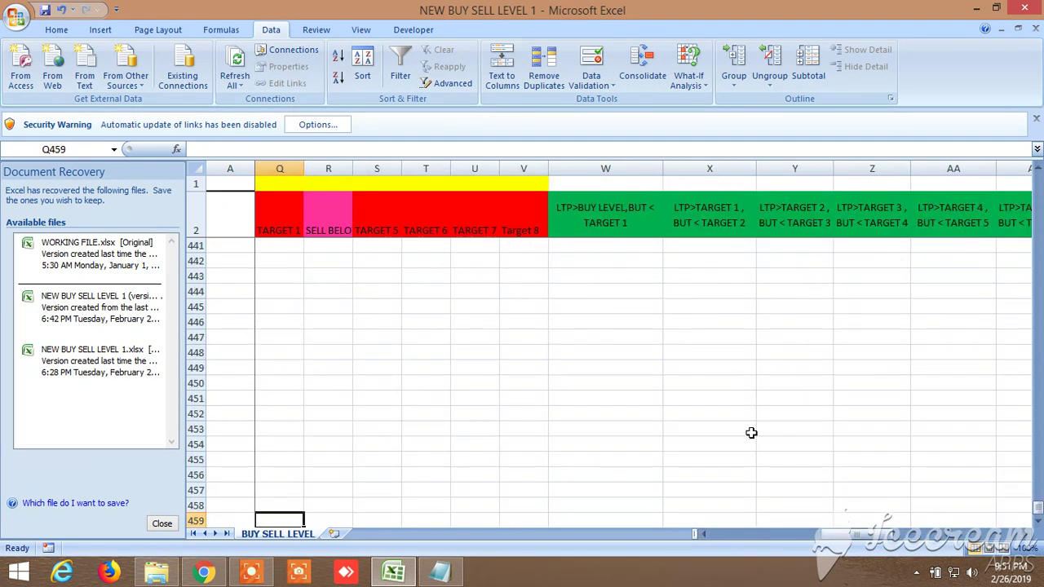
key(ctrl+Down)
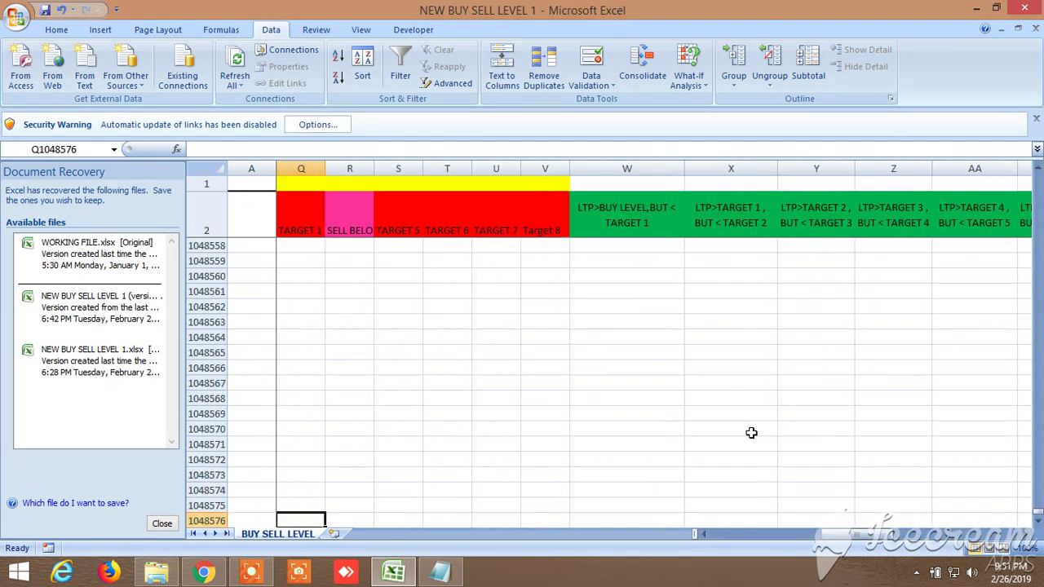
drag(1038, 514, 1033, 173)
key(ctrl+Down)
click(1037, 519)
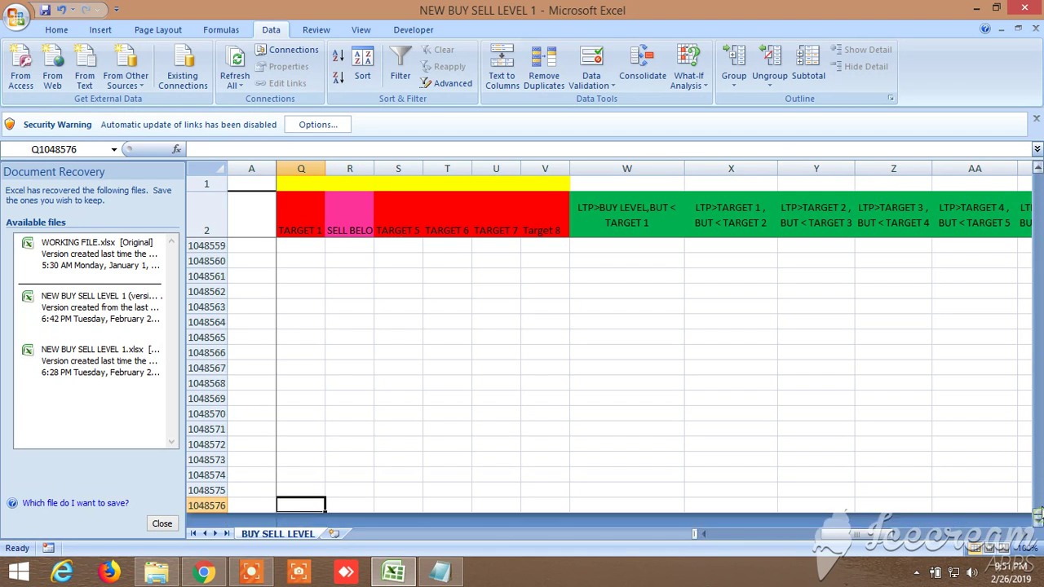
drag(1037, 513, 1037, 163)
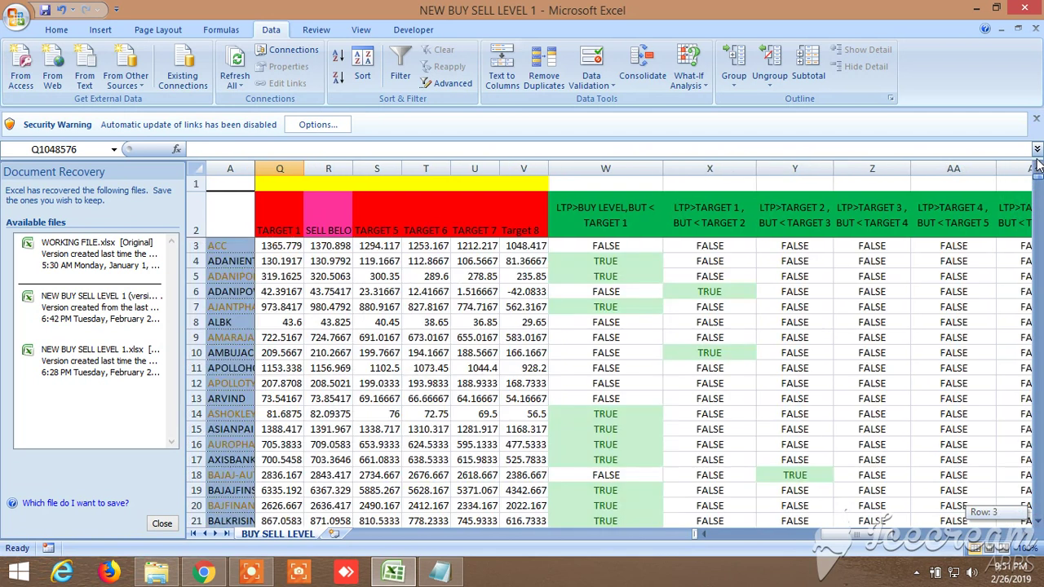
- Examine the columns comparing LTP with the buy, sell and target levels down the whole stock list
click(1027, 534)
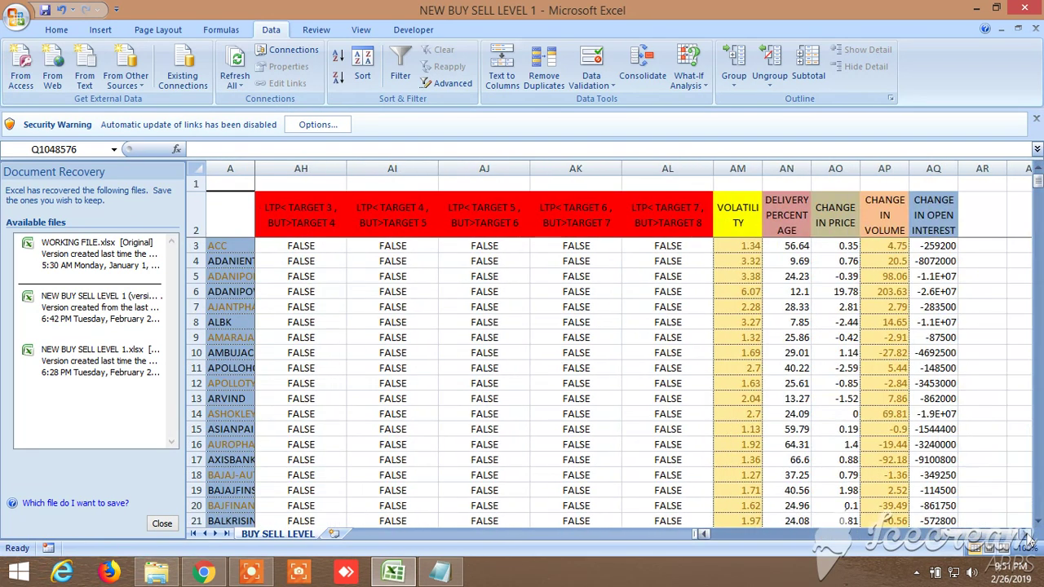
click(712, 534)
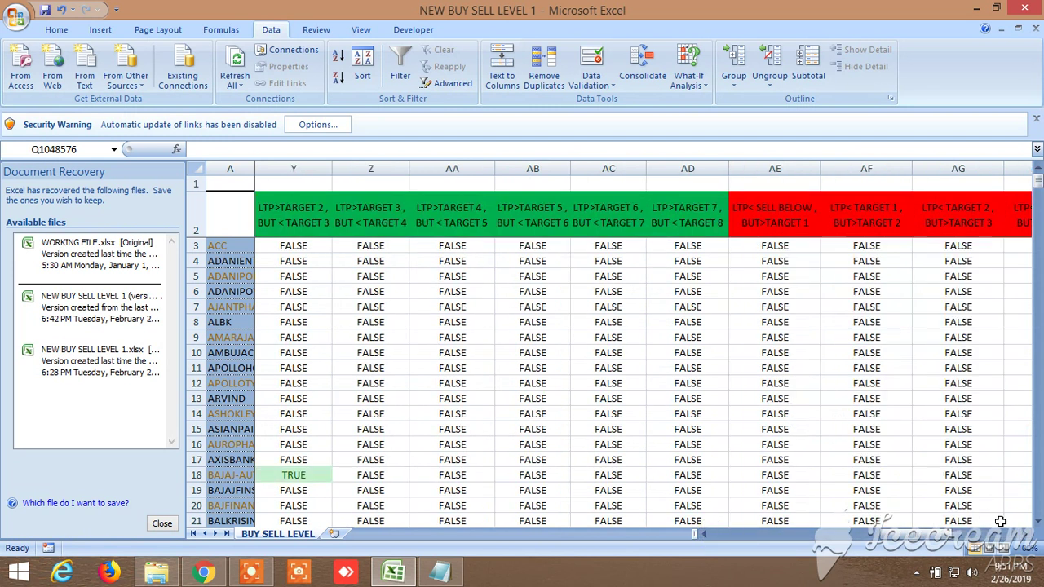
click(1027, 534)
click(1027, 534)
click(1027, 534)
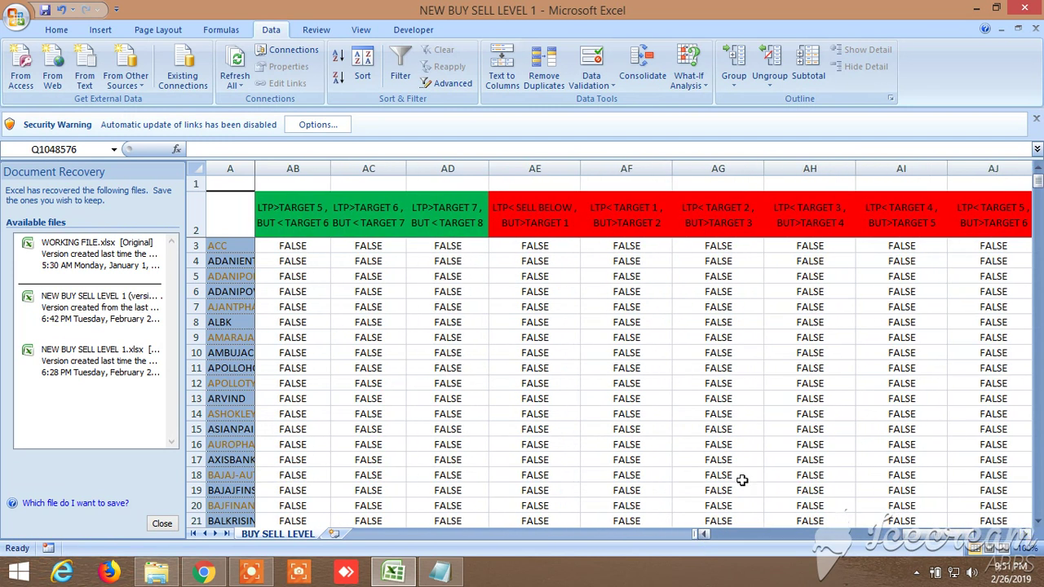
scroll(616, 412, down, 16)
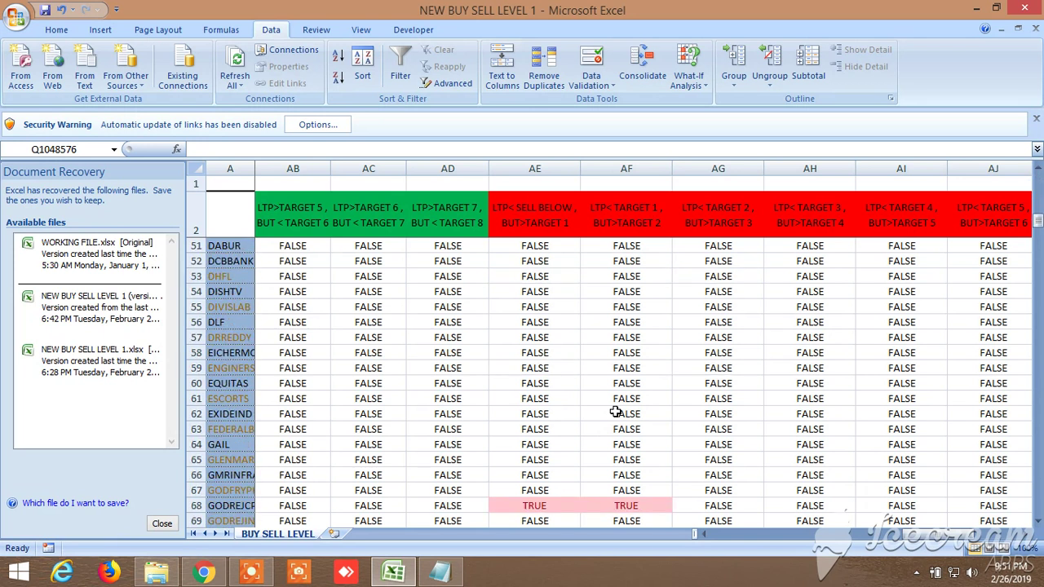
scroll(616, 412, down, 12)
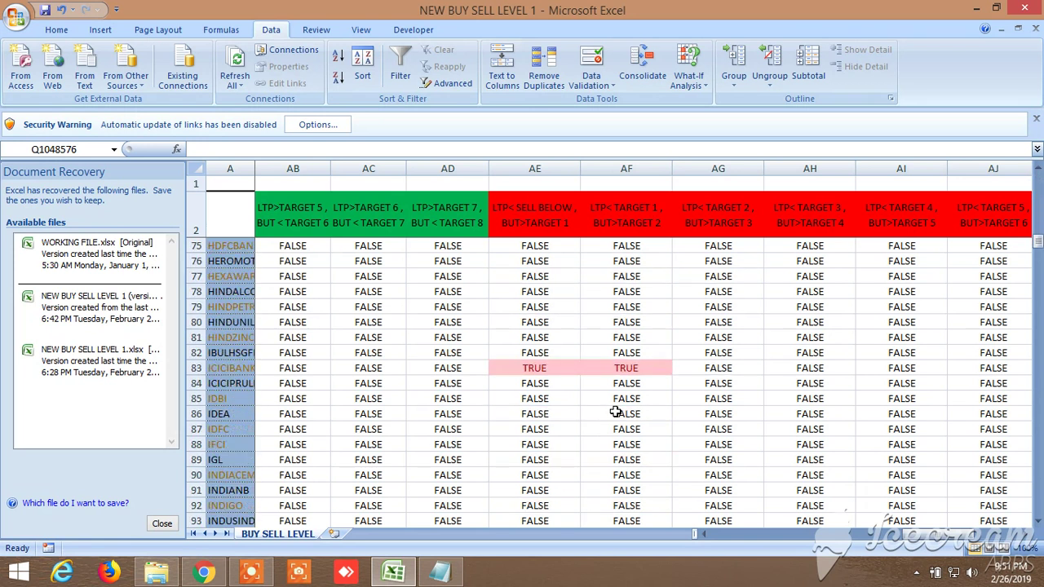
scroll(616, 412, down, 20)
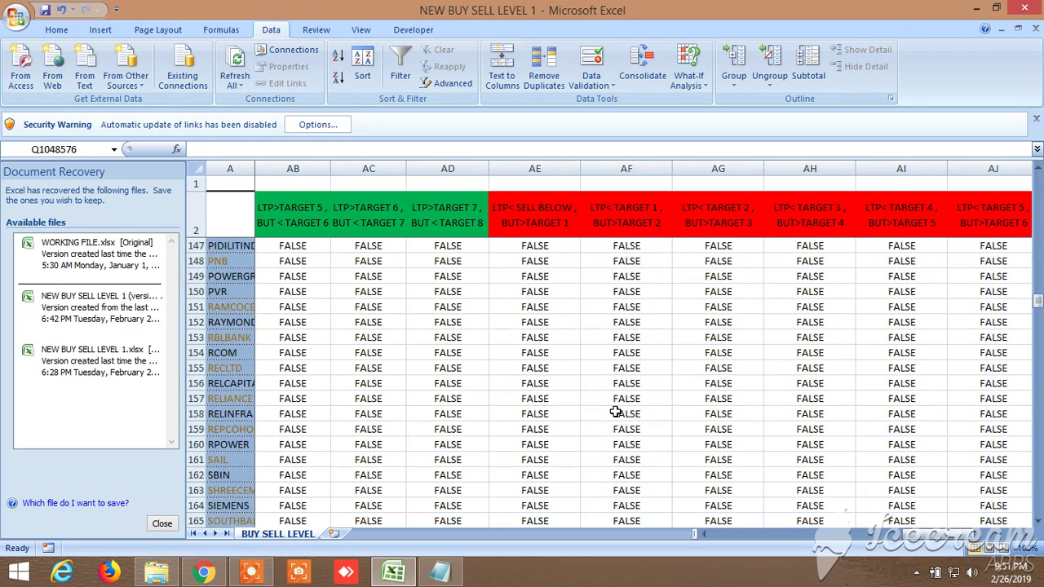
scroll(616, 412, down, 20)
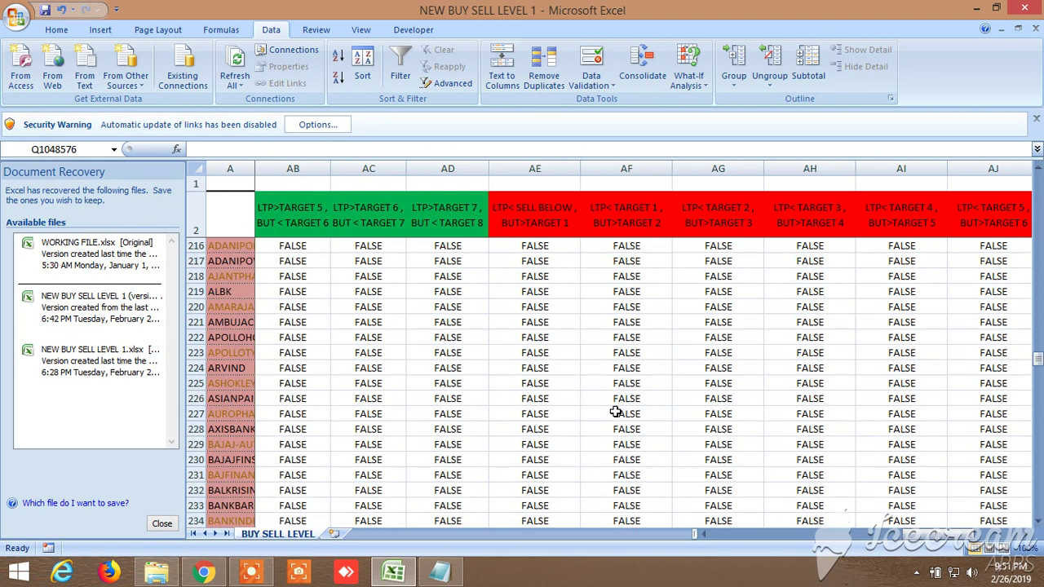
scroll(616, 412, down, 20)
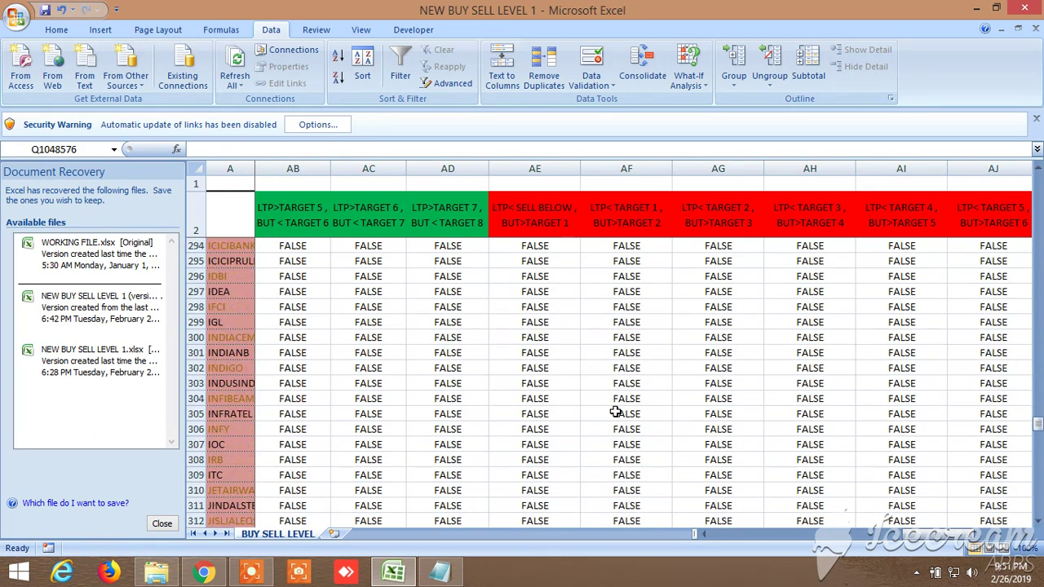
scroll(616, 412, down, 20)
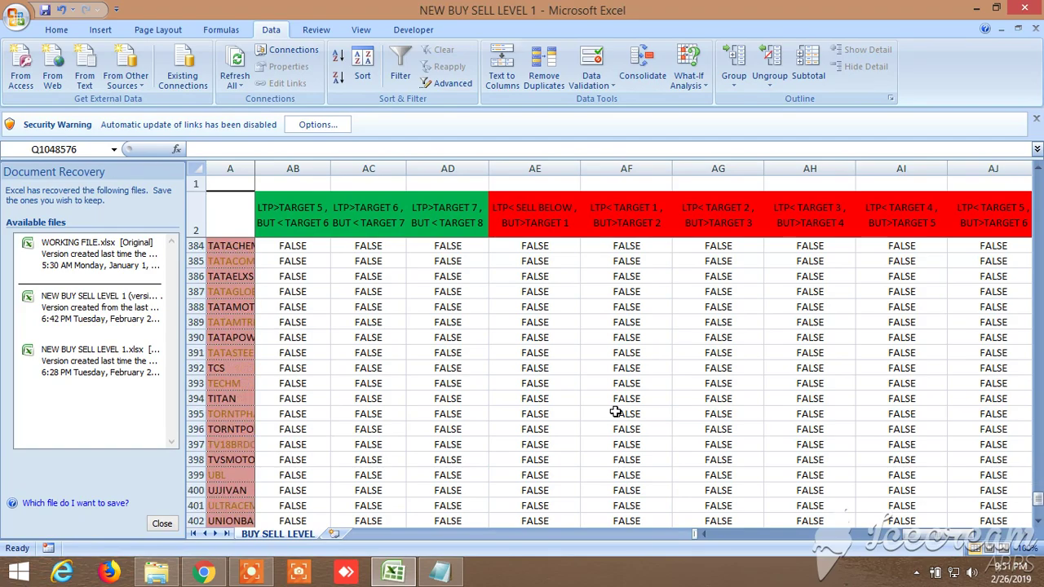
- Examine the HIGH, LOW, CLOSE and buy/sell level columns for the stock, commodity and index rows down the sheet
scroll(616, 412, up, 8)
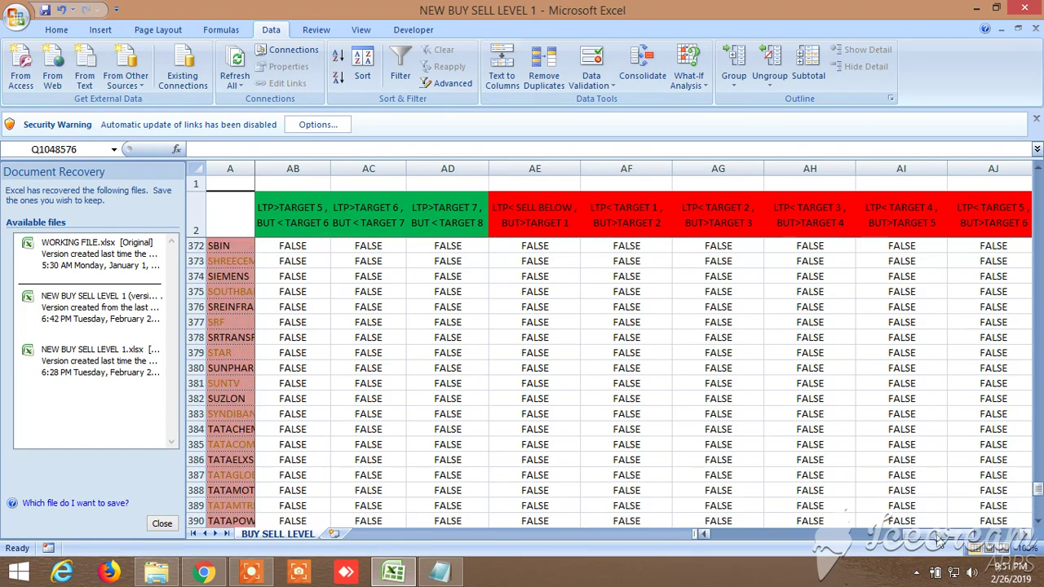
drag(946, 537, 709, 531)
scroll(330, 328, up, 20)
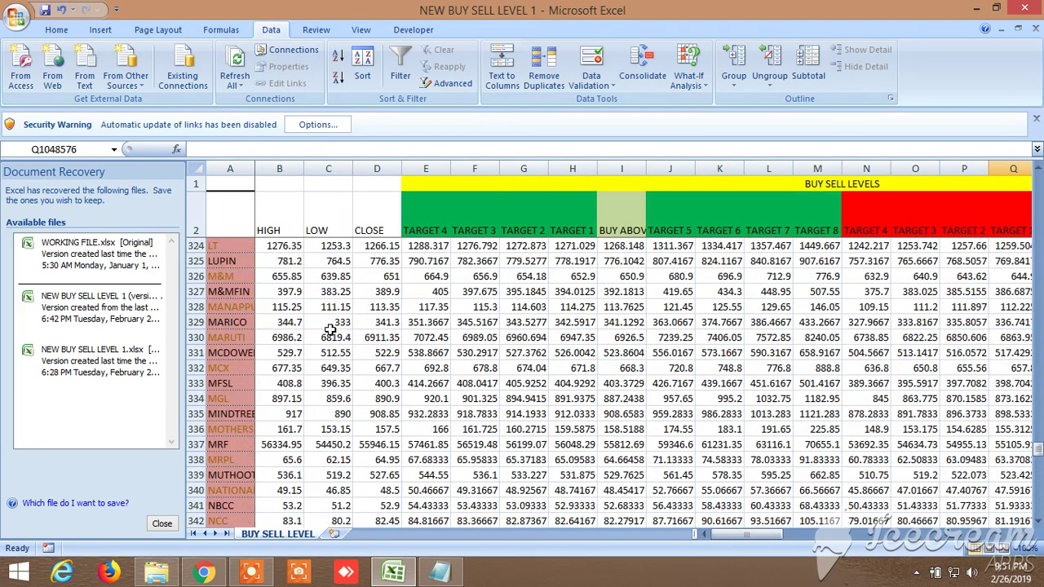
scroll(328, 326, up, 17)
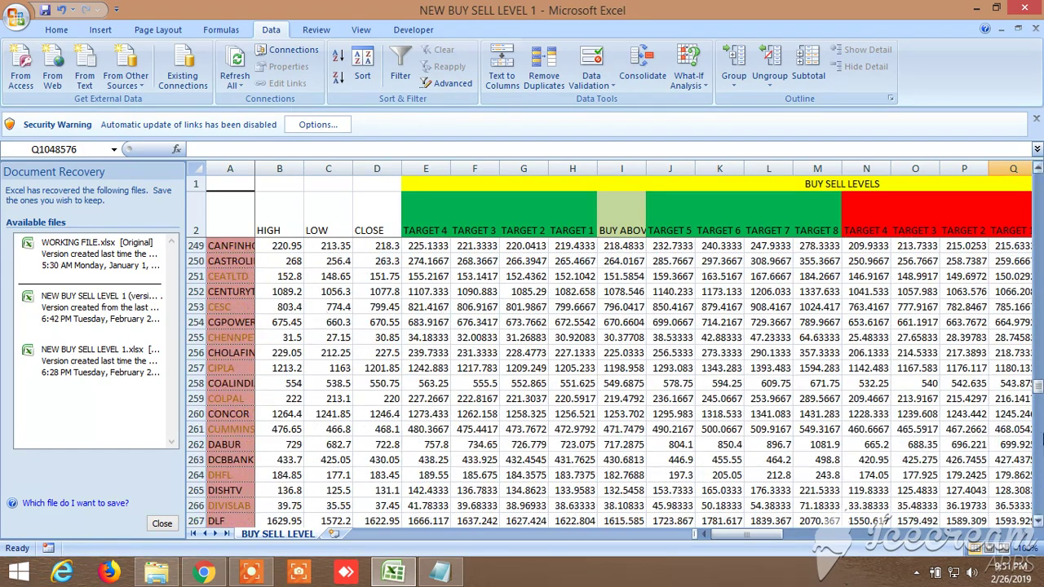
drag(1039, 390, 1039, 181)
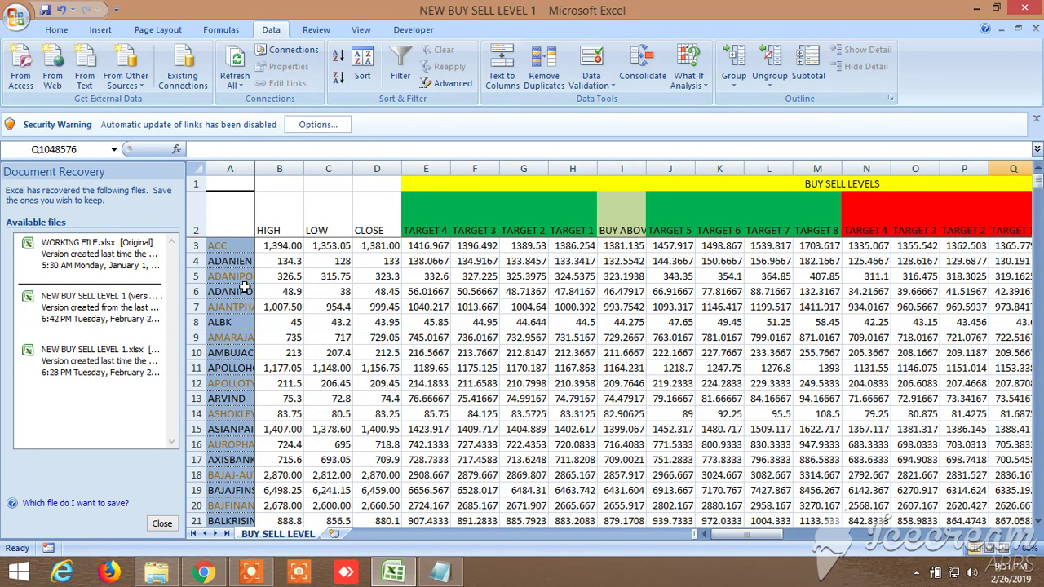
click(1039, 527)
click(1039, 527)
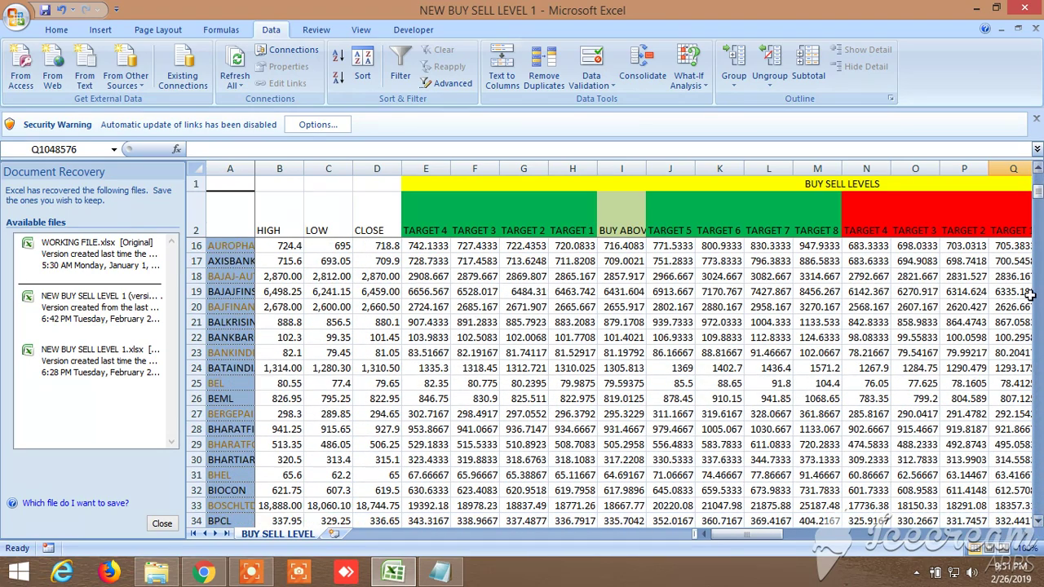
drag(1038, 191, 1039, 343)
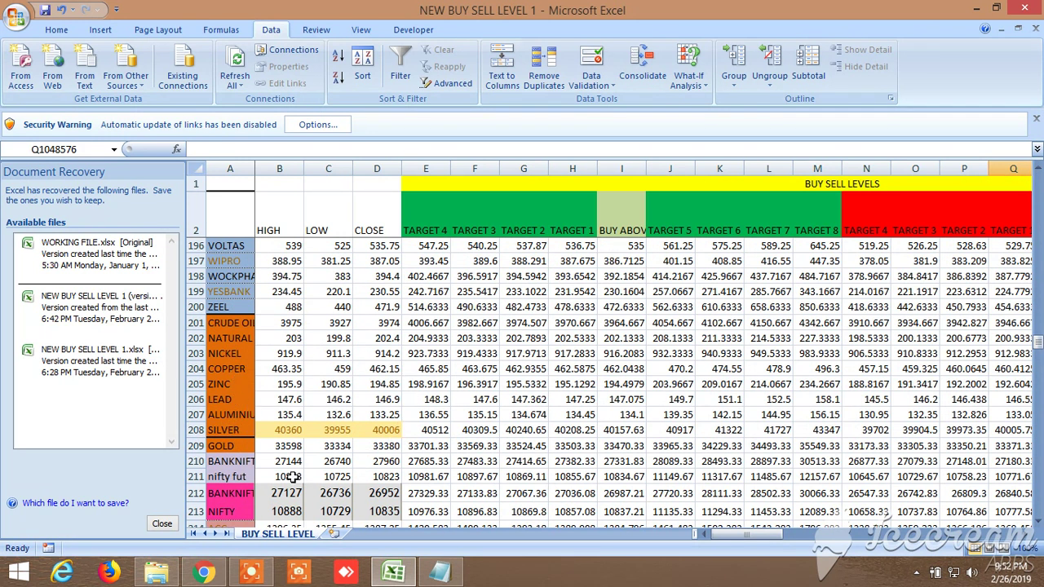
scroll(304, 460, down, 1)
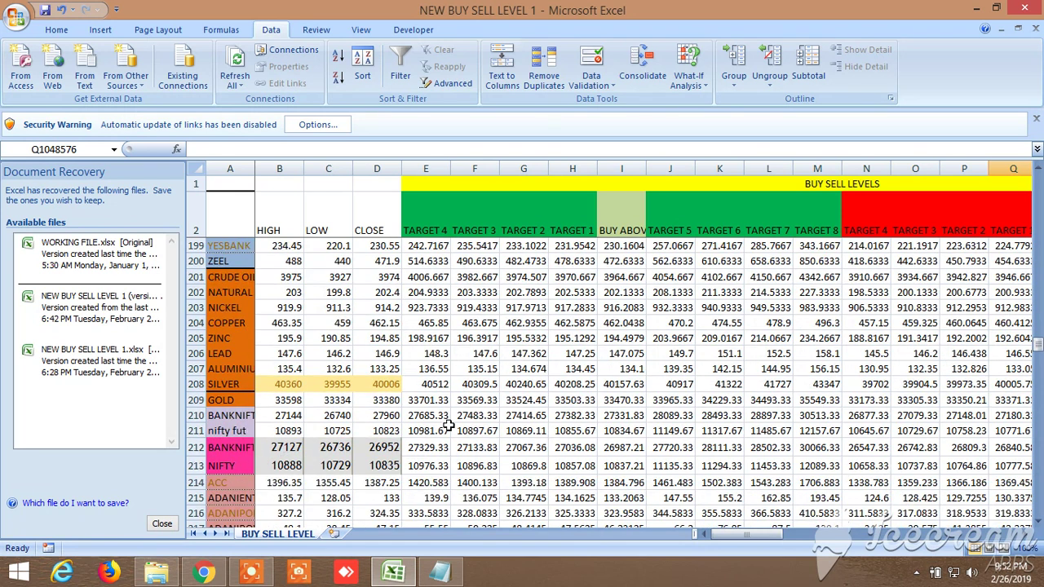
scroll(232, 463, down, 2)
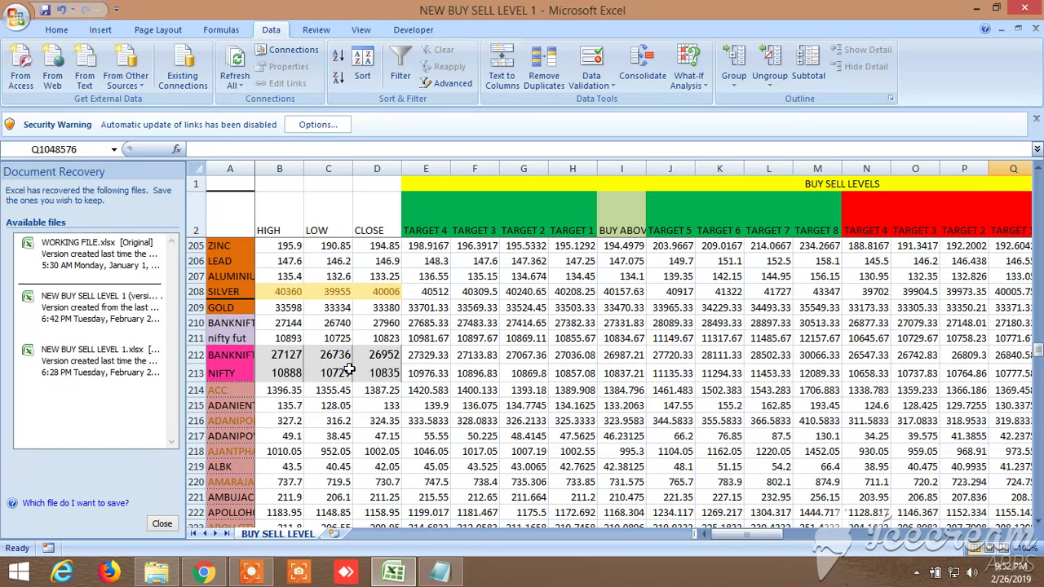
scroll(376, 410, down, 1)
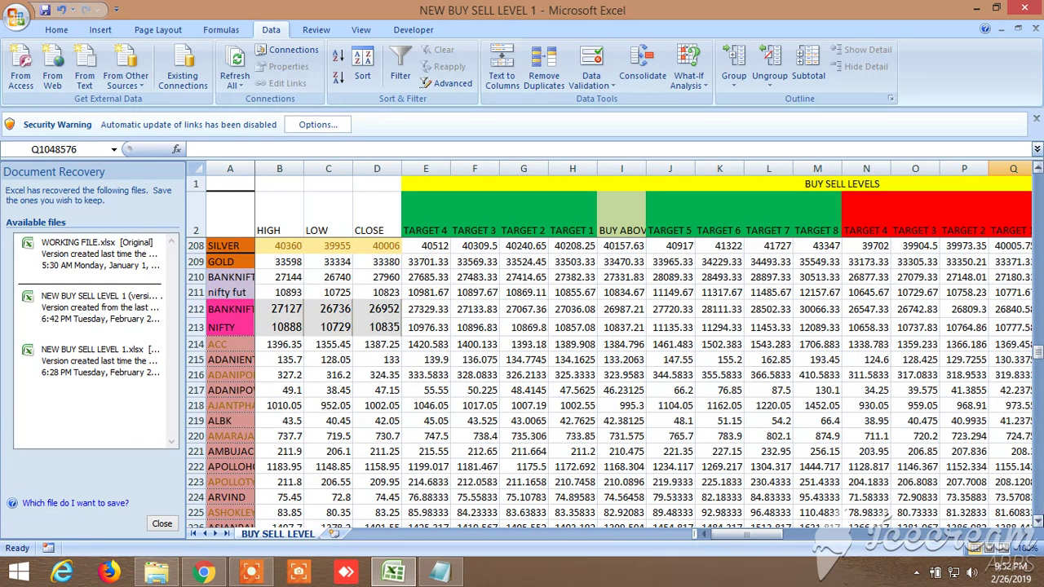
click(1039, 522)
drag(1038, 522, 1038, 522)
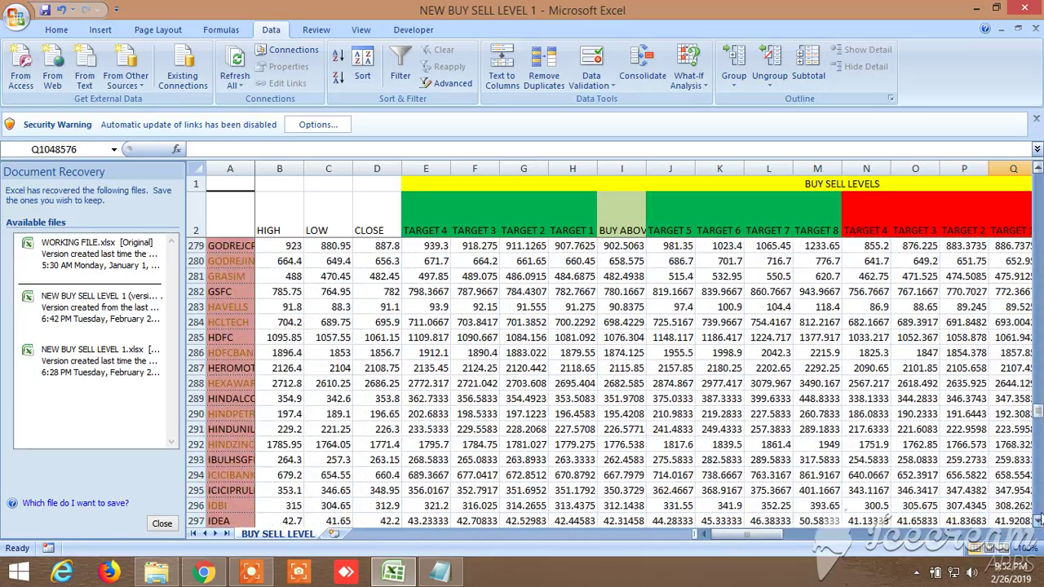
drag(1038, 416, 1039, 488)
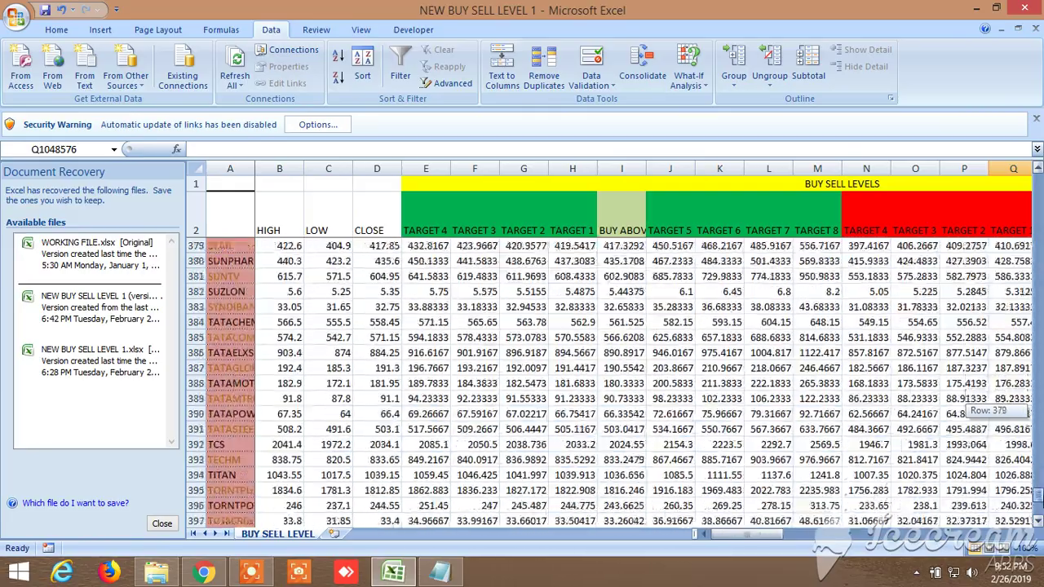